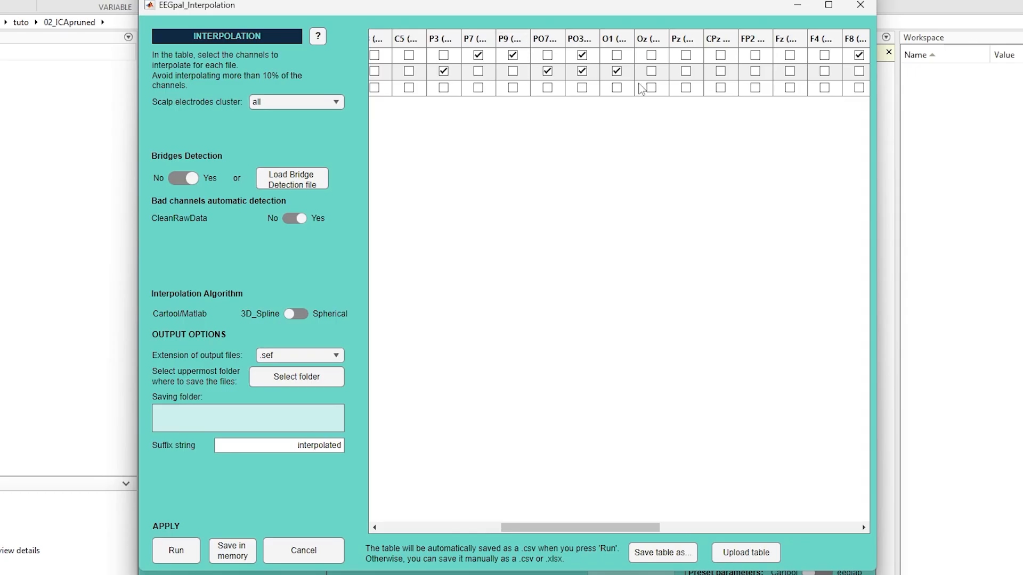
- Examine which channels are marked for interpolation for each file across the table
left_click_drag(592, 525, 569, 526)
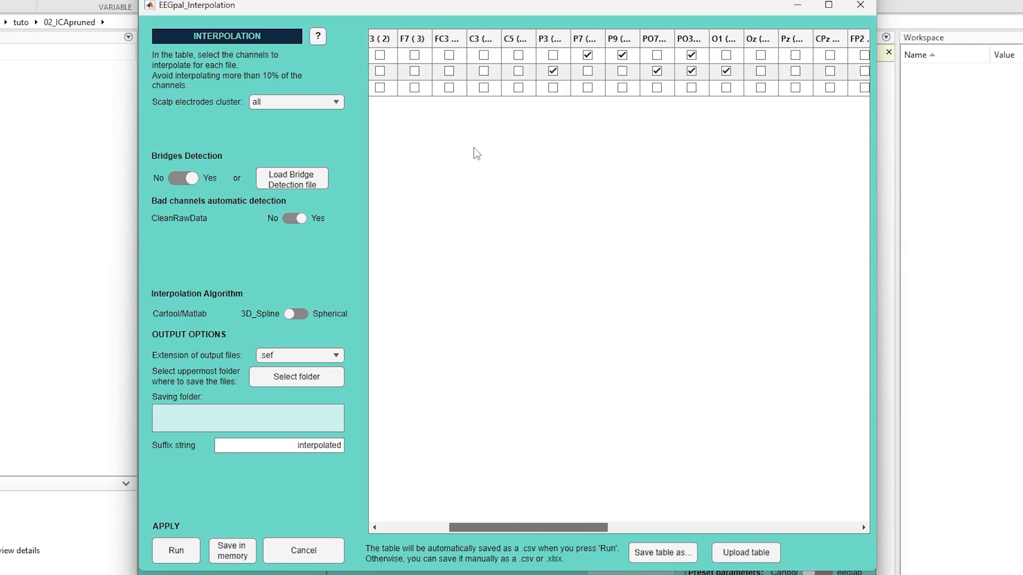
left_click(449, 72)
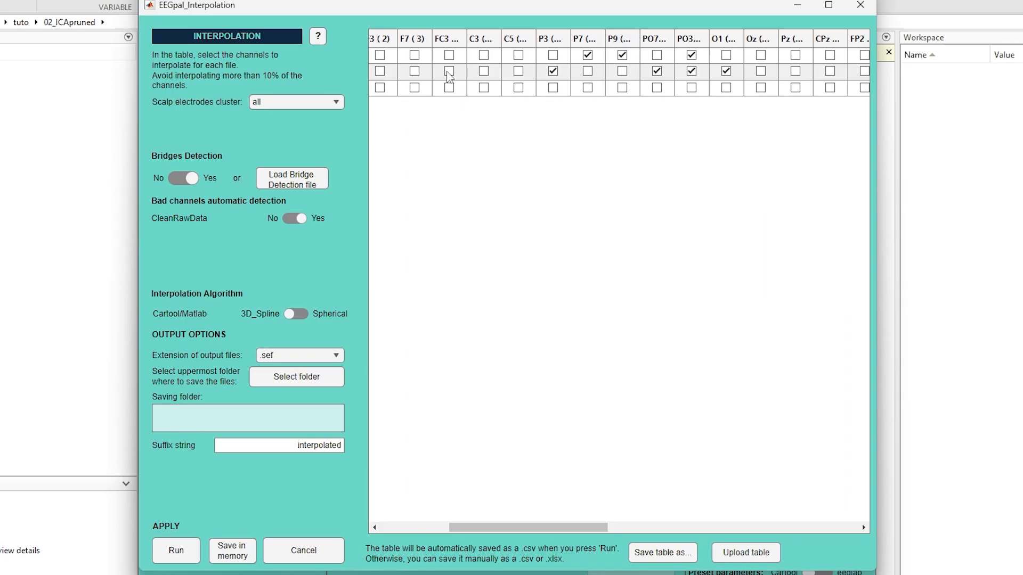
left_click_drag(528, 527, 459, 527)
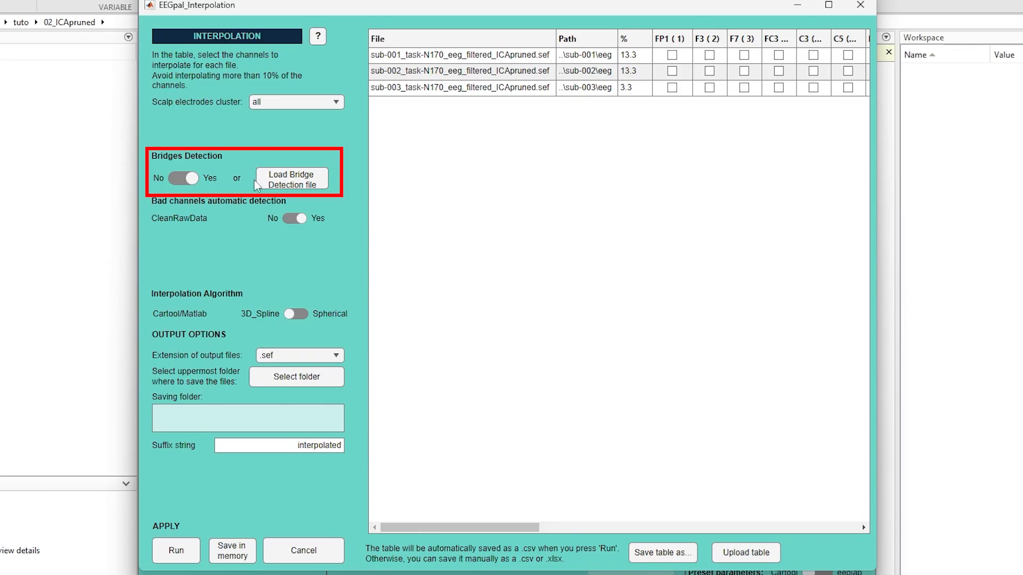
left_click(294, 185)
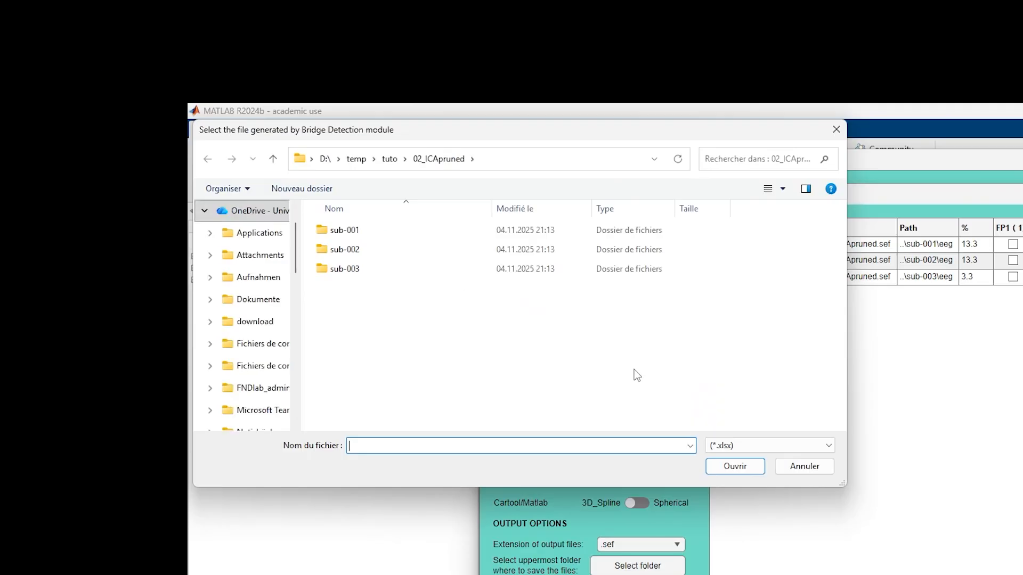
left_click(389, 158)
double_click(367, 233)
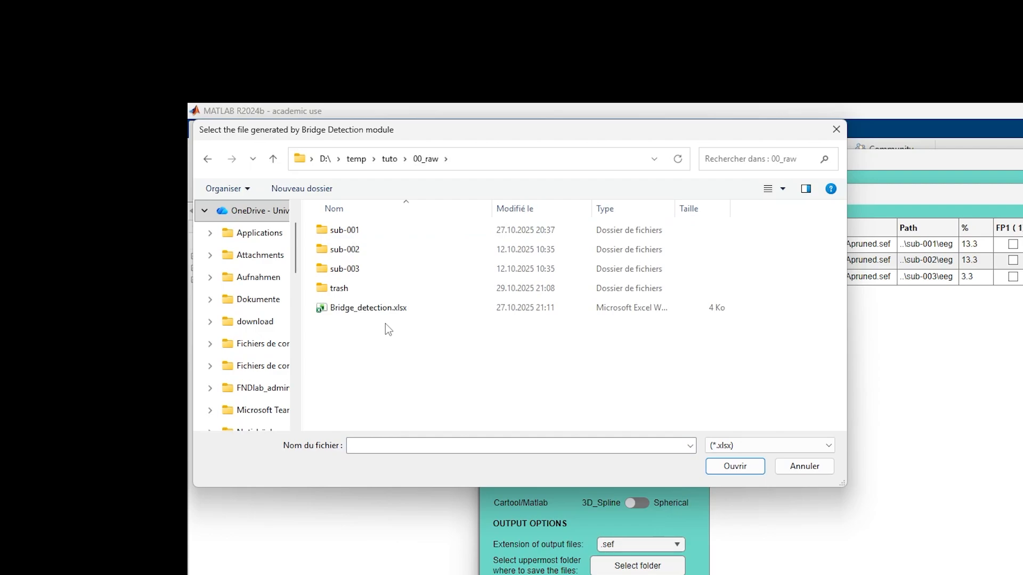
left_click(803, 466)
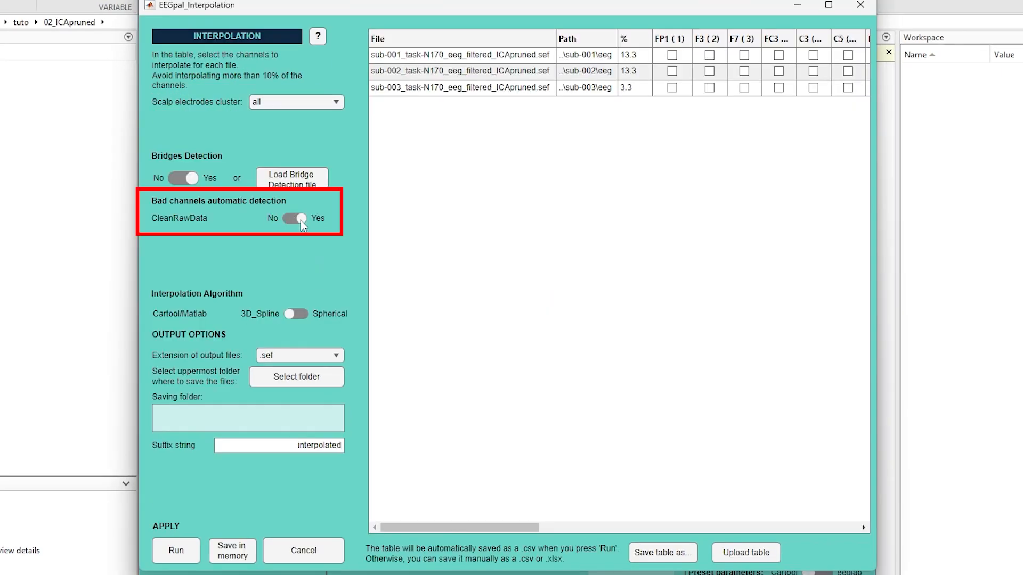
left_click(300, 219)
left_click(297, 220)
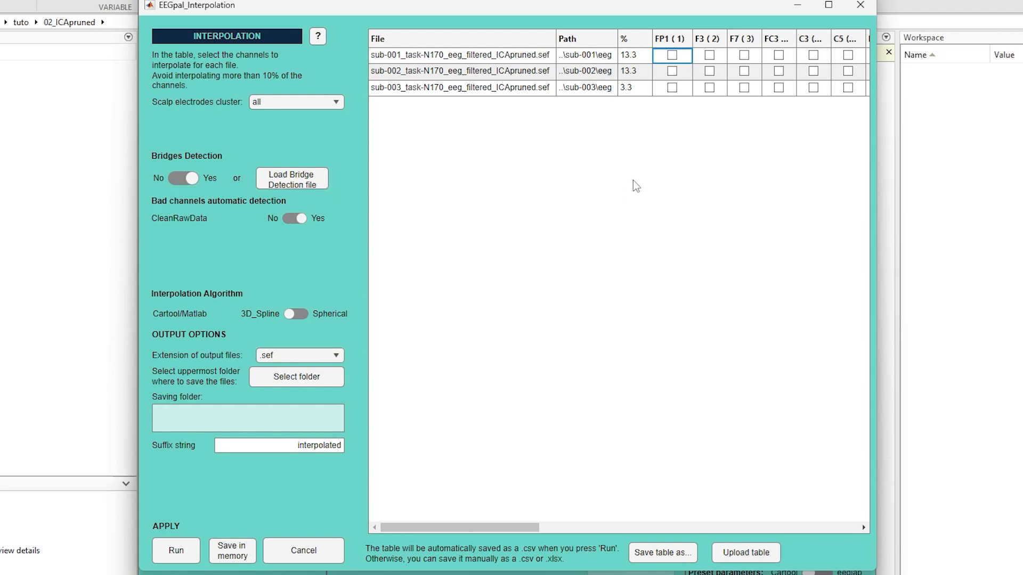
- Save the interpolation table as _InterpolationTable.xlsx in the 02_ICApruned folder
mouse_move(507, 523)
left_mouse_down()
mouse_move(541, 524)
mouse_move(526, 523)
left_mouse_up()
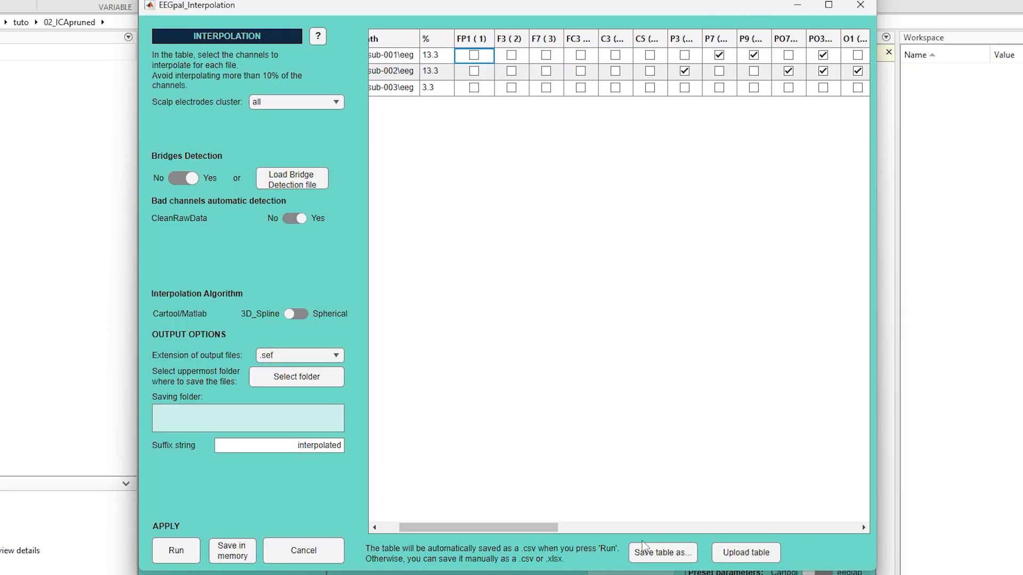
left_click(676, 558)
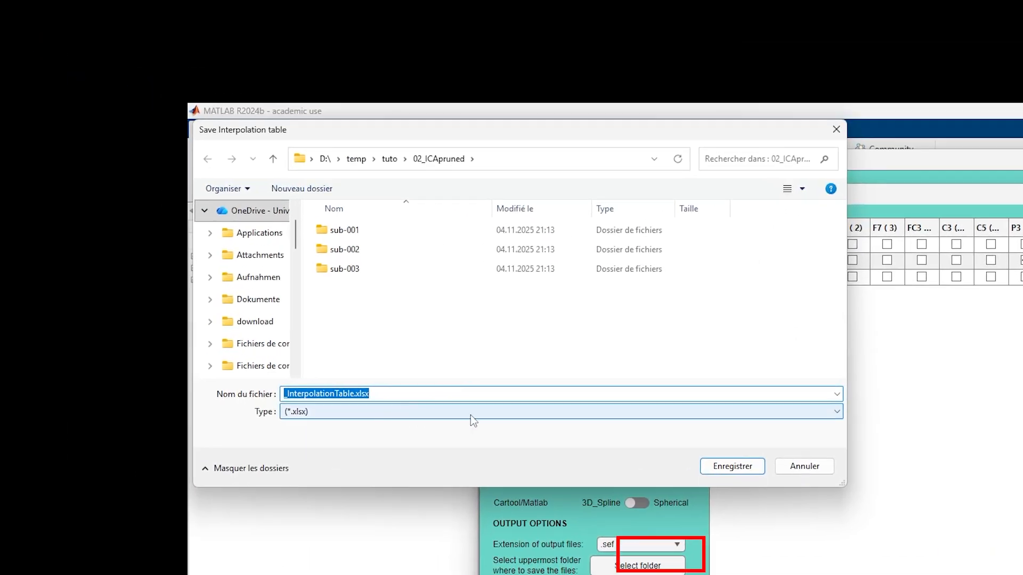
left_click(295, 316)
left_click(472, 421)
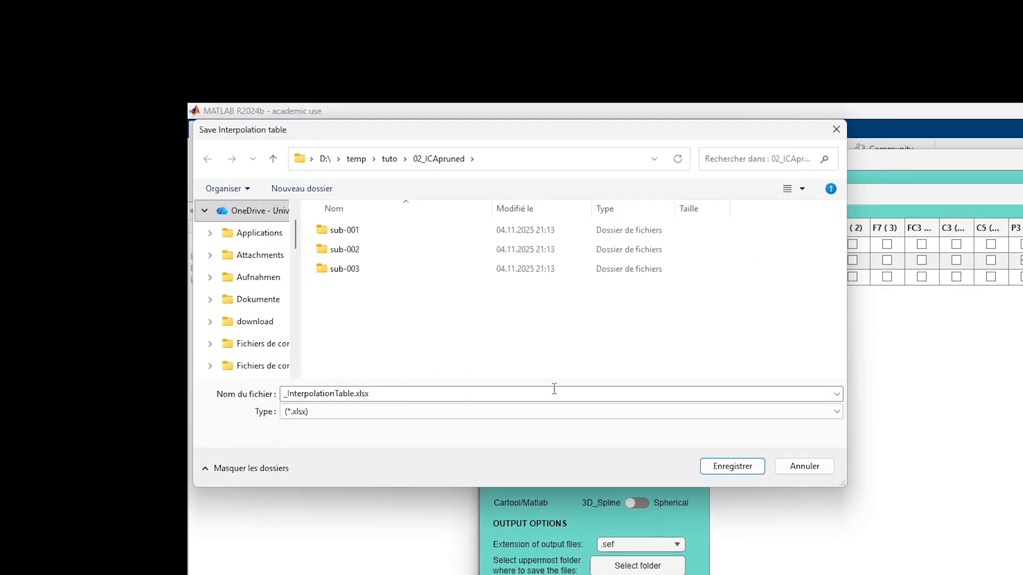
left_click(732, 466)
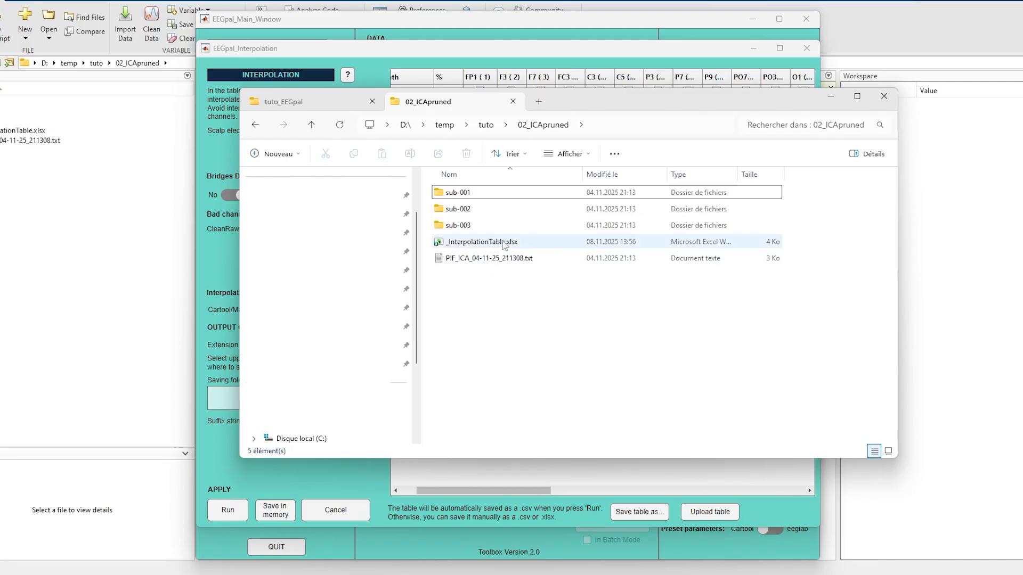
- Open _InterpolationTable.xlsx in Excel and set FP1 to 1 for all three files and P7 and P9 to 0 for sub-001
double_click(504, 243)
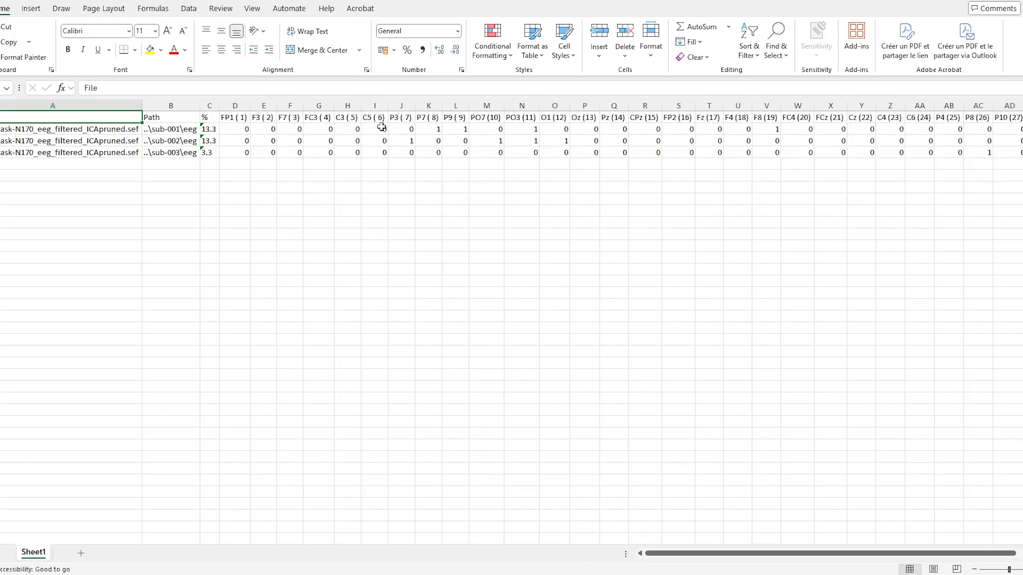
left_click(381, 127)
key("Left")
key("Left")
key("Right")
key("Right")
key("Right")
key("Right")
key("Right")
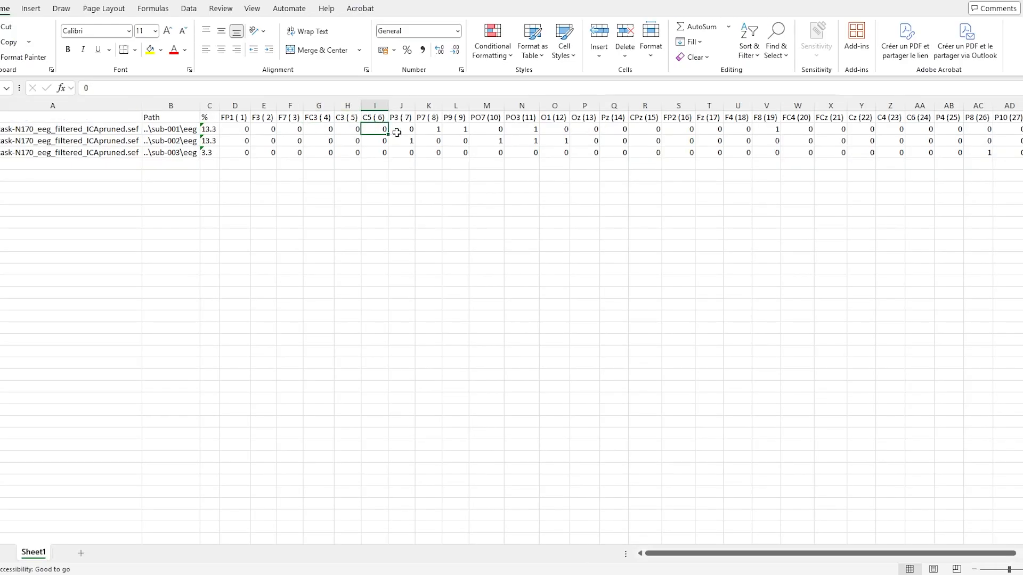
key("Right")
key("Right")
key("Right")
key("Right")
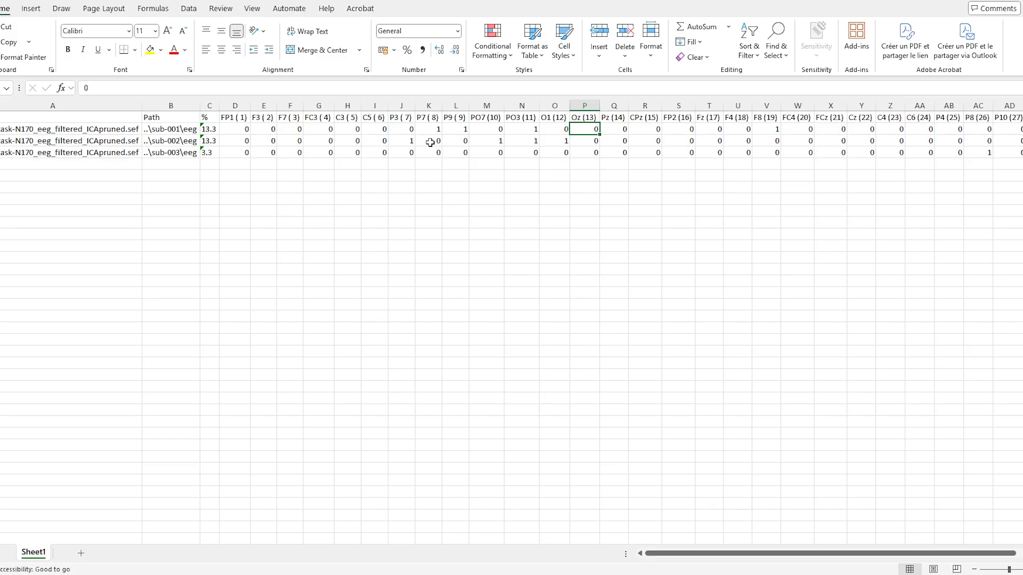
type("1")
key("Return")
key("Up")
type("0")
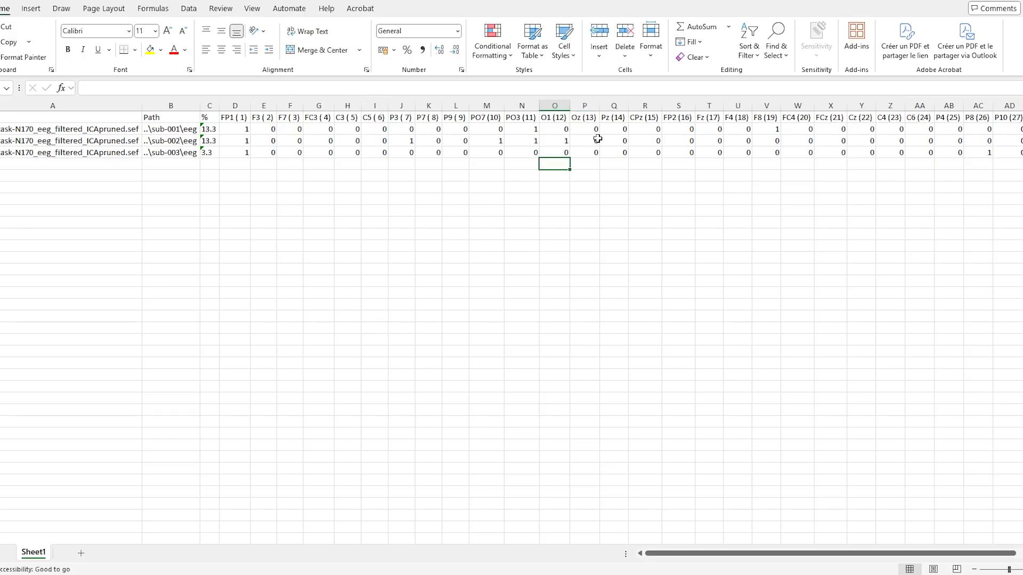
left_click(597, 132)
left_click(624, 132)
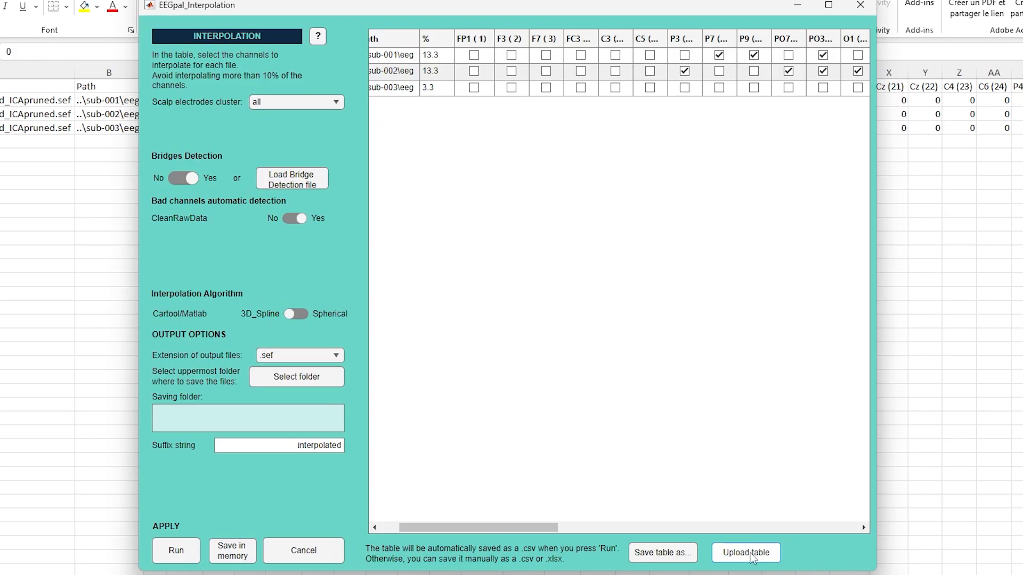
- Upload the edited _InterpolationTable.xlsx into the EEGpal Interpolation module
left_click(746, 552)
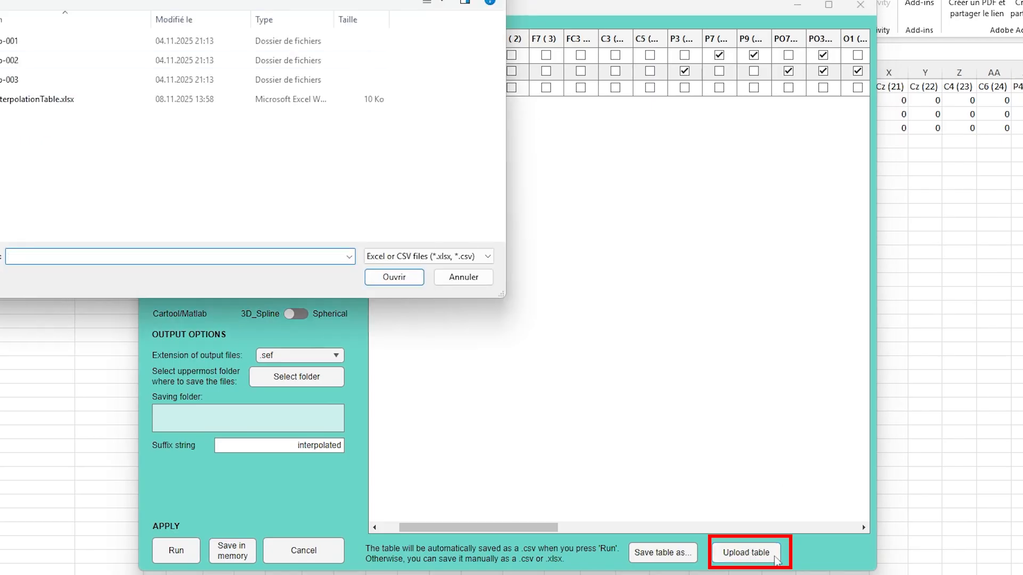
left_click(69, 101)
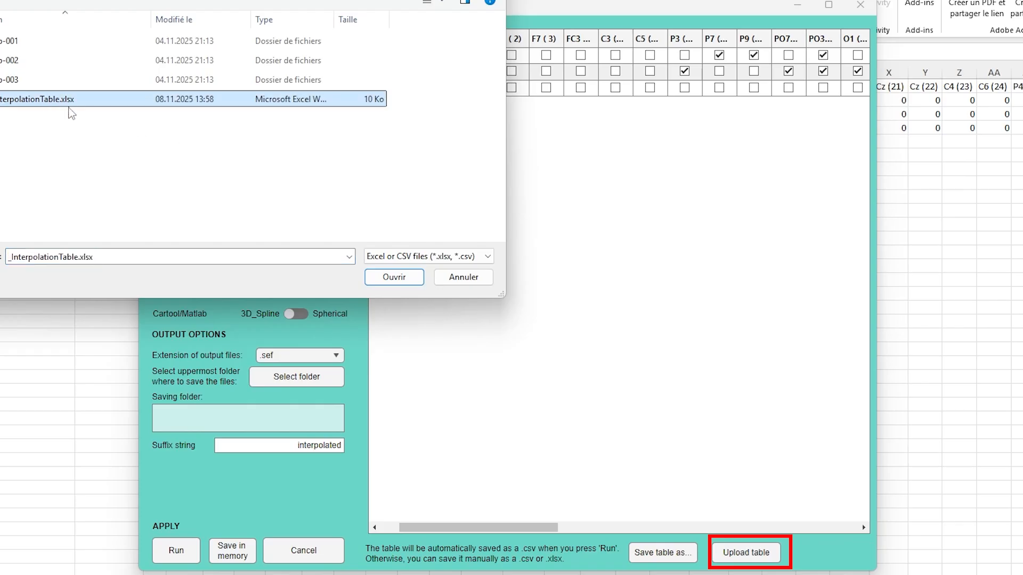
left_click(397, 278)
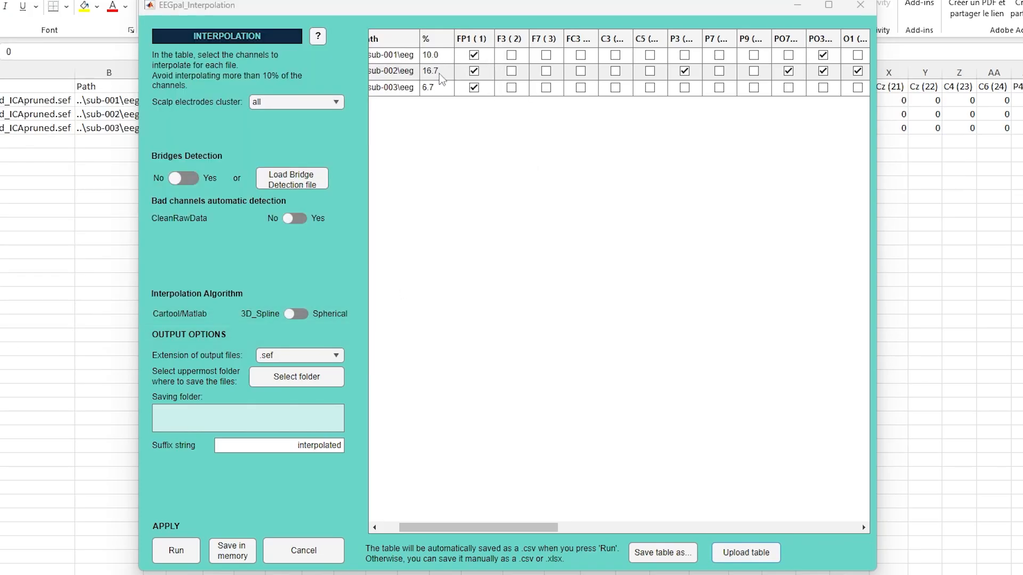
left_click(534, 116)
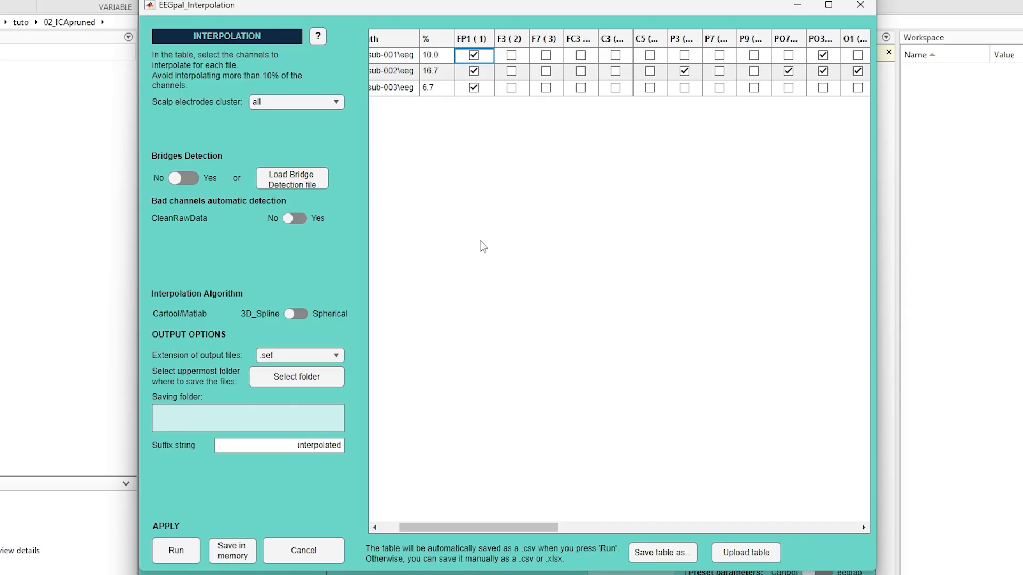
- Open the Interpolation module's help manual and read the FAQ on determining which electrodes to interpolate
left_click(318, 37)
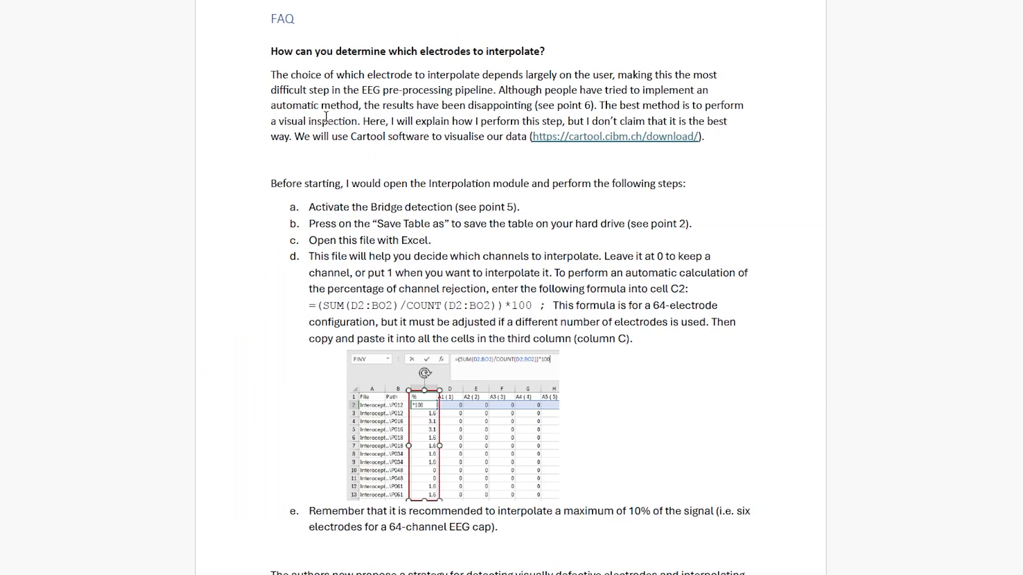
scroll(434, 250, "down", 8)
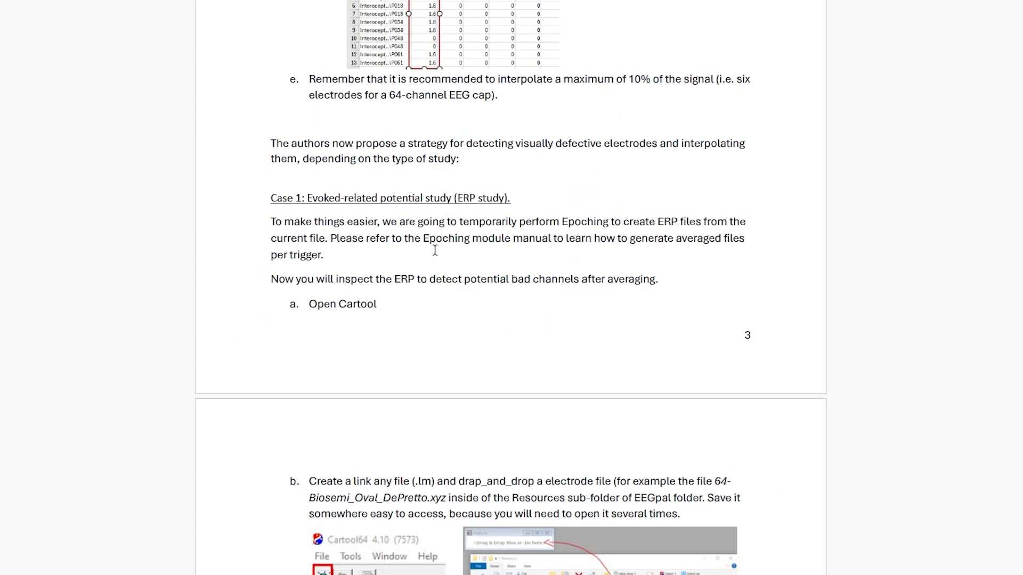
scroll(435, 251, "down", 18)
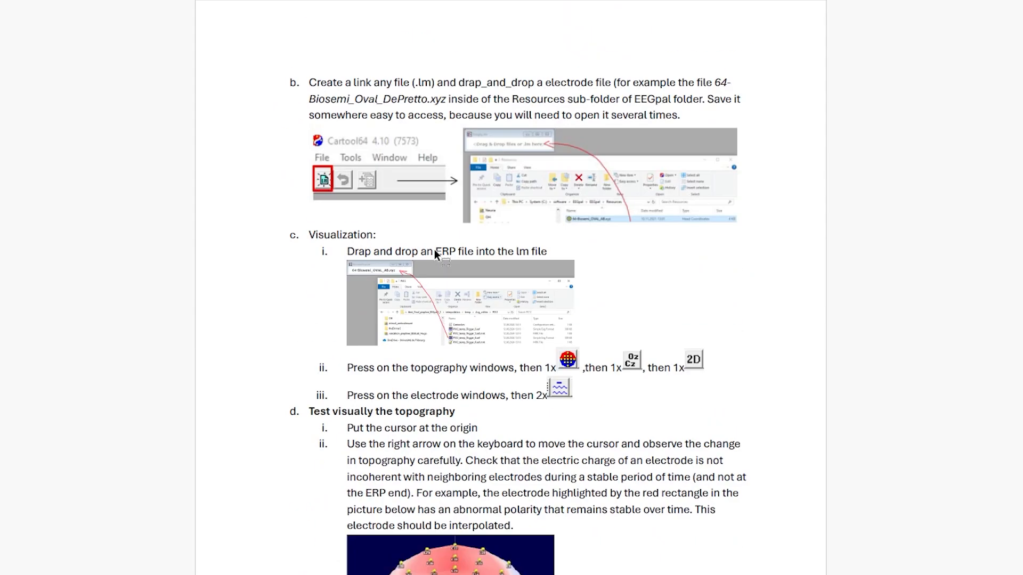
scroll(435, 251, "down", 15)
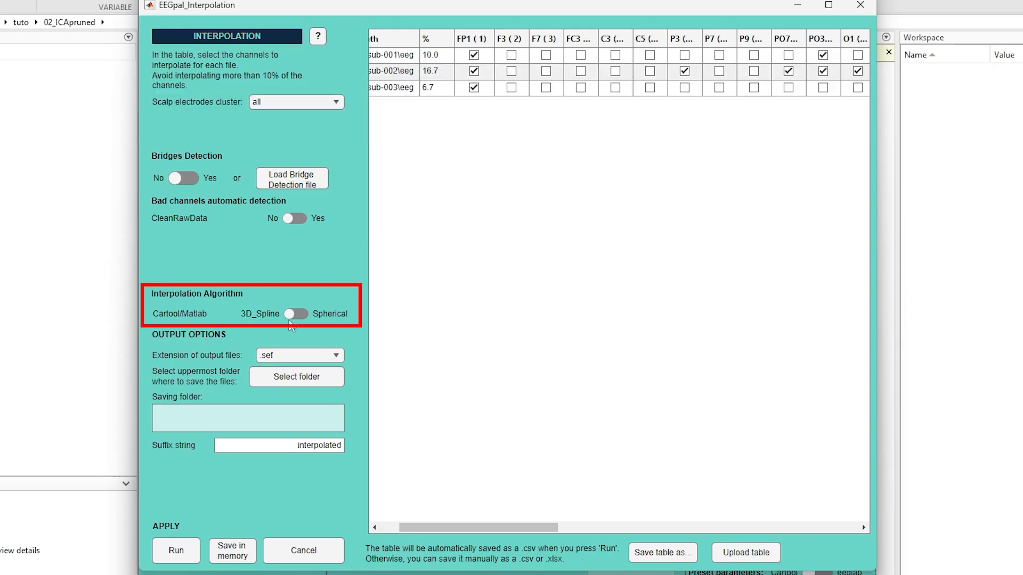
- Set the interpolation algorithm to Spherical and create a 03_interpolated folder inside tuto as the saving folder
left_click(296, 314)
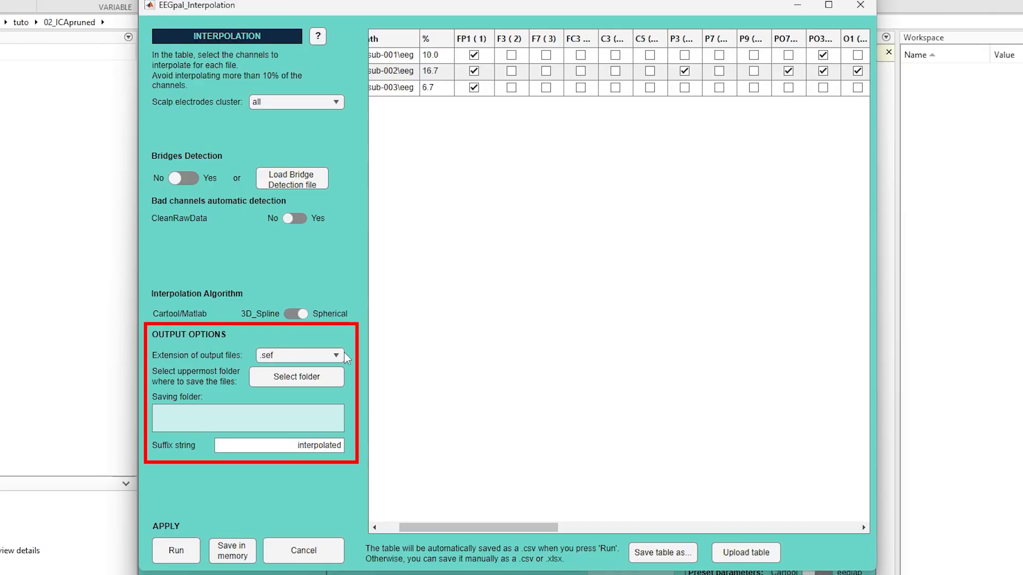
left_click(277, 377)
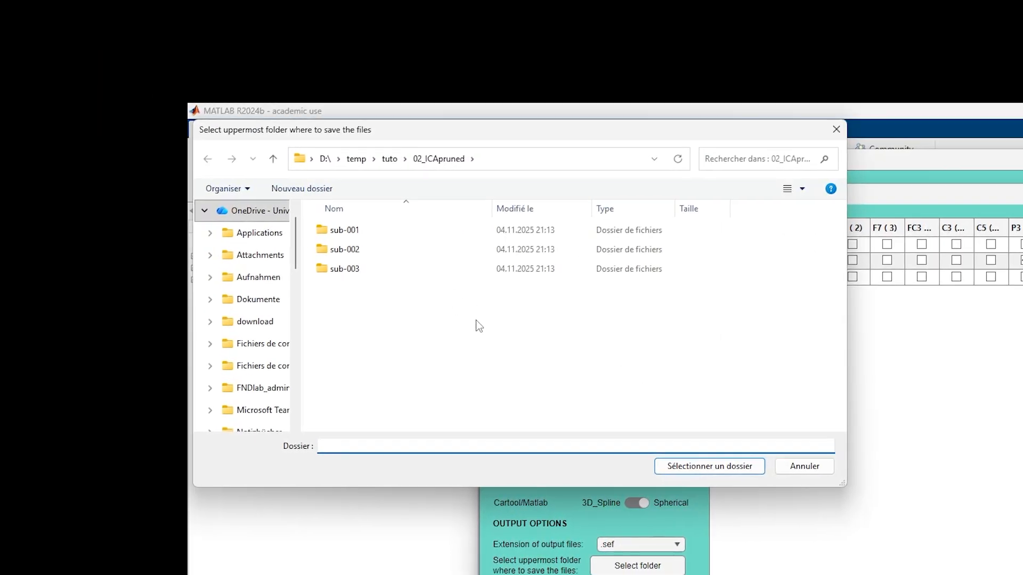
left_click(390, 159)
left_click(301, 189)
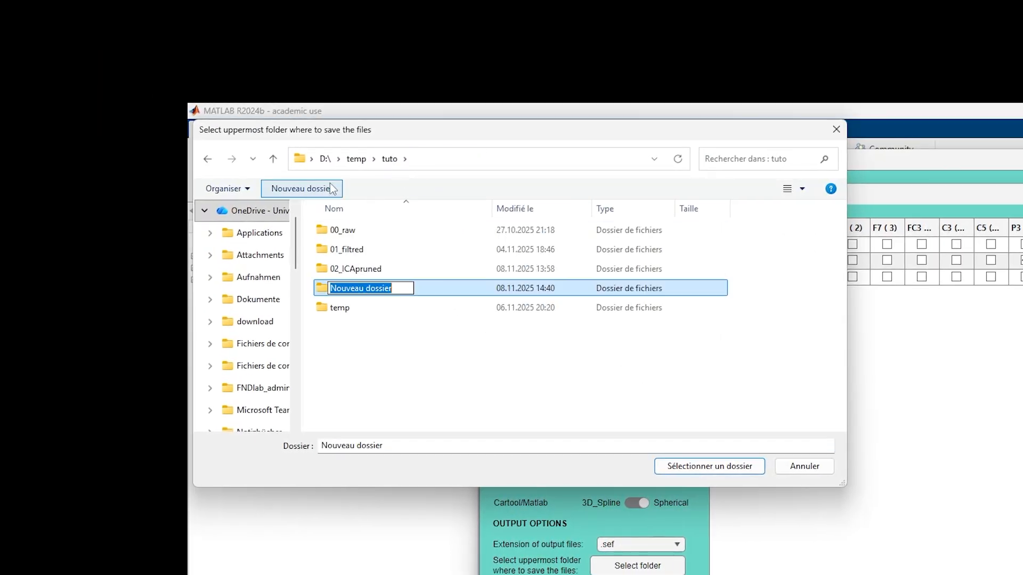
type("03_interpolated")
key("Return")
key("Return")
left_click(738, 466)
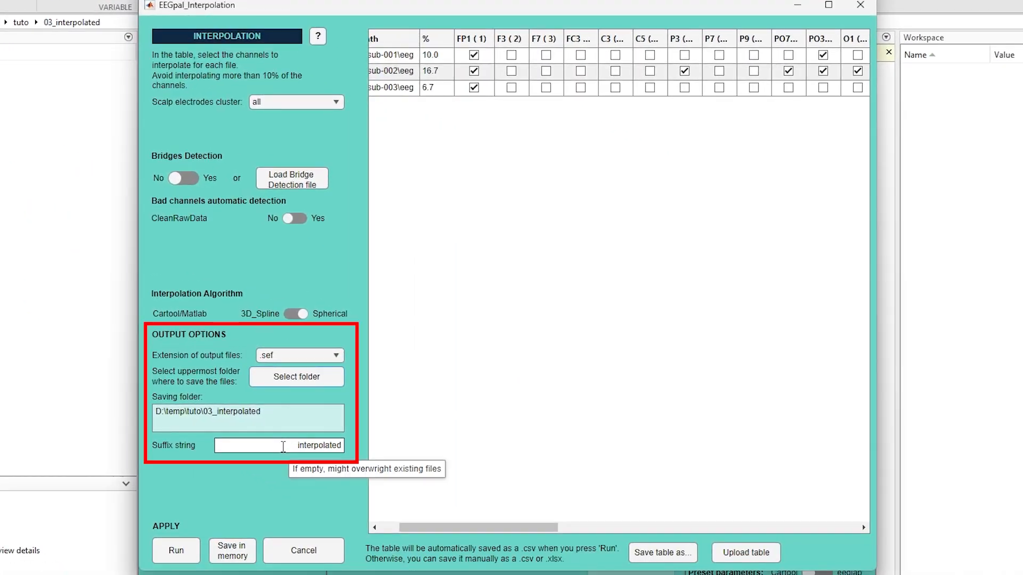
left_click(282, 446)
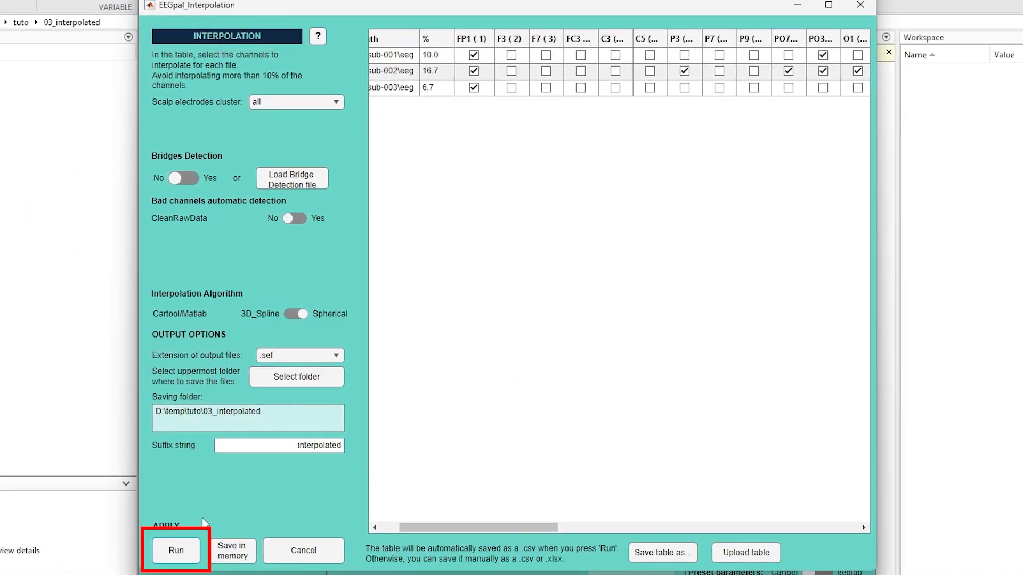
- Run the interpolation on the three files and save it in memory
left_click(176, 550)
left_click(486, 278)
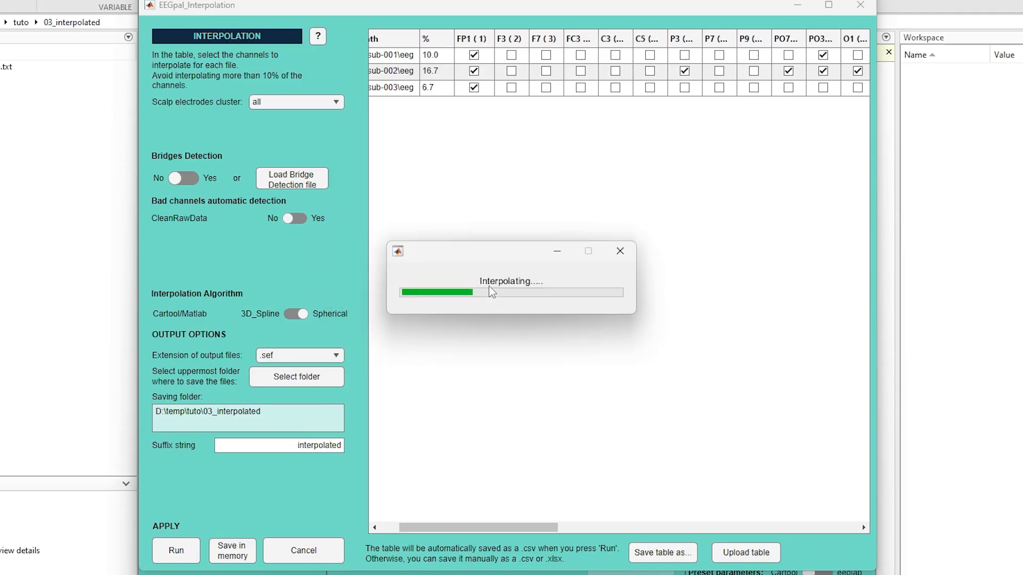
left_click(510, 218)
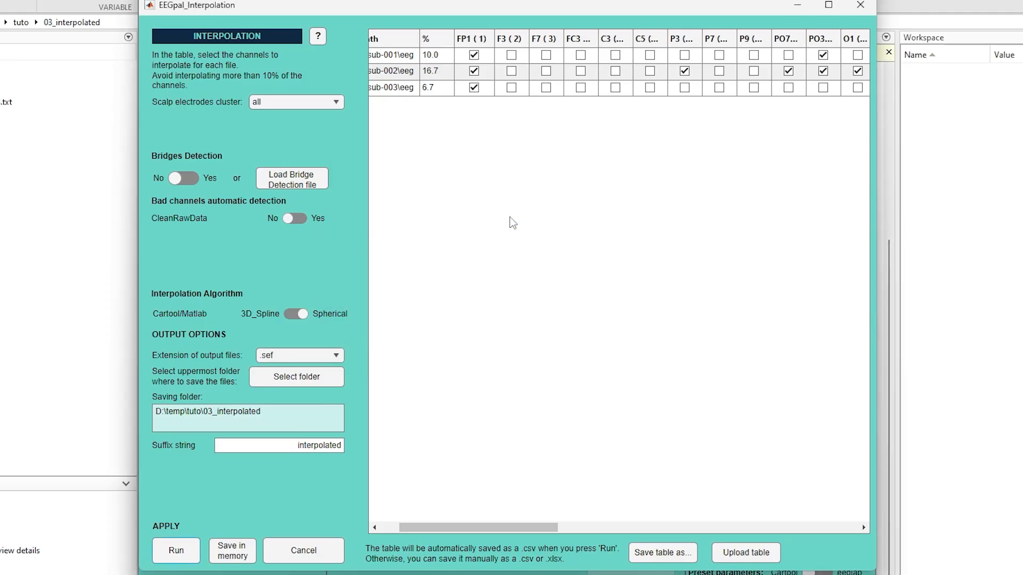
left_click(224, 553)
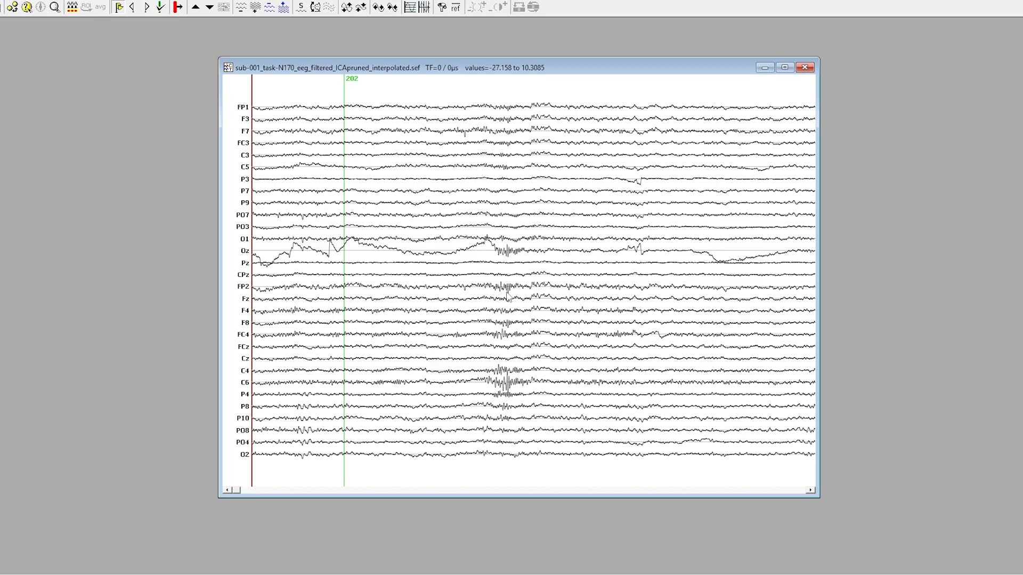
- Change the reference of the interpolated sub-001 recording in Cartool to the single track Oz
left_click(101, 7)
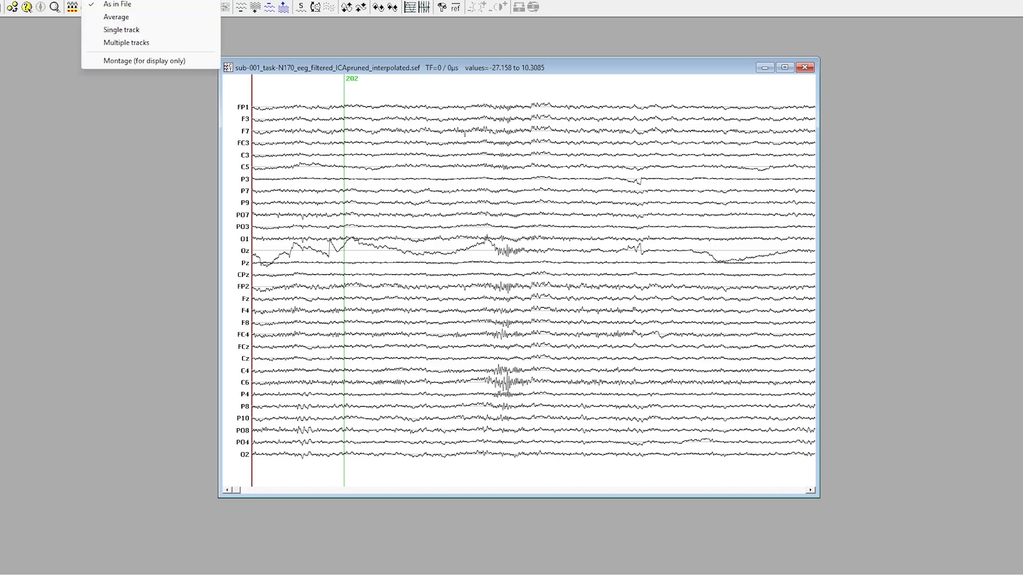
left_click(159, 29)
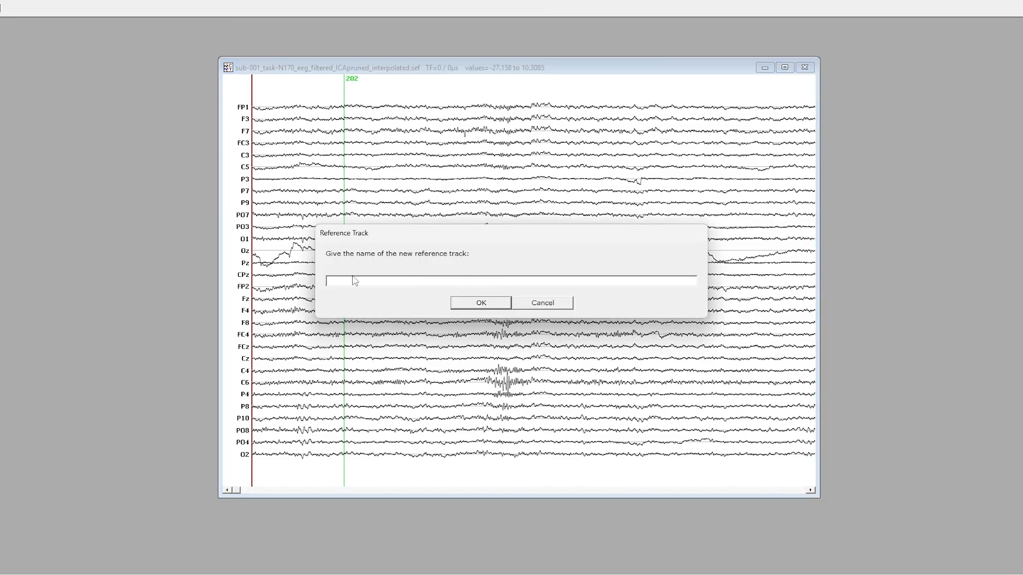
type("Oz")
key("Return")
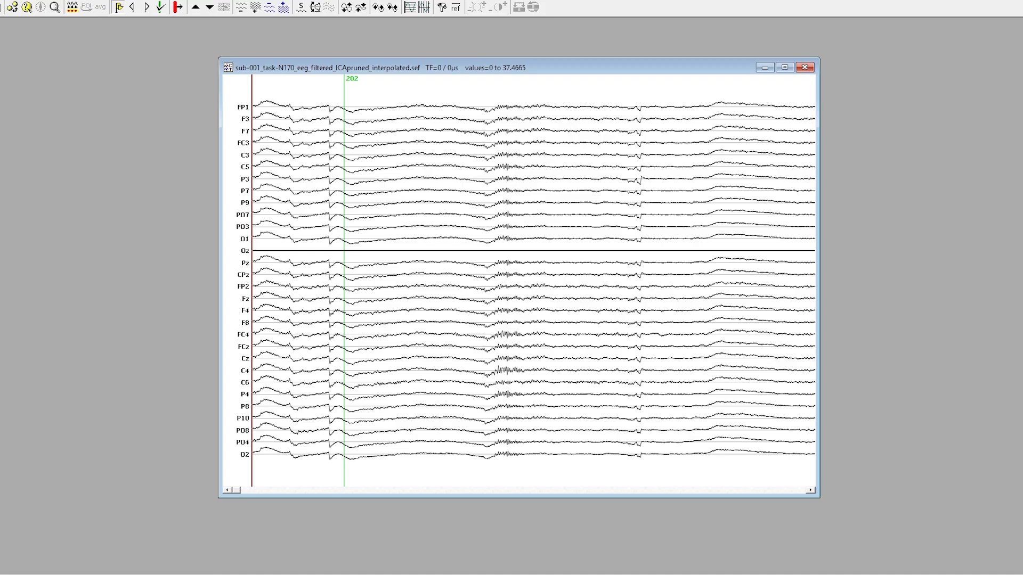
- Switch to EEGpal, open the Re-reference module and set the new reference to Average
left_click(455, 7)
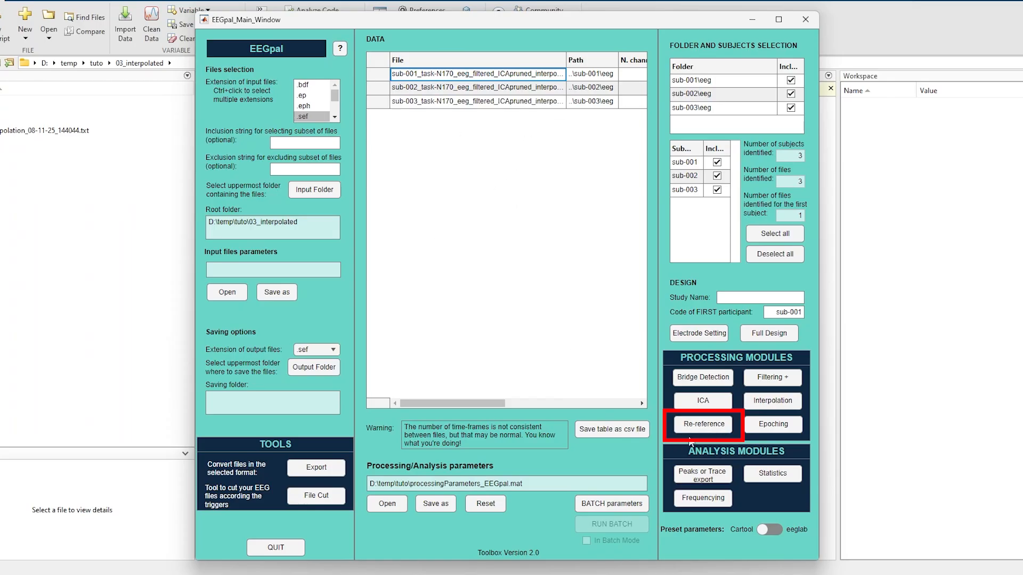
left_click(706, 424)
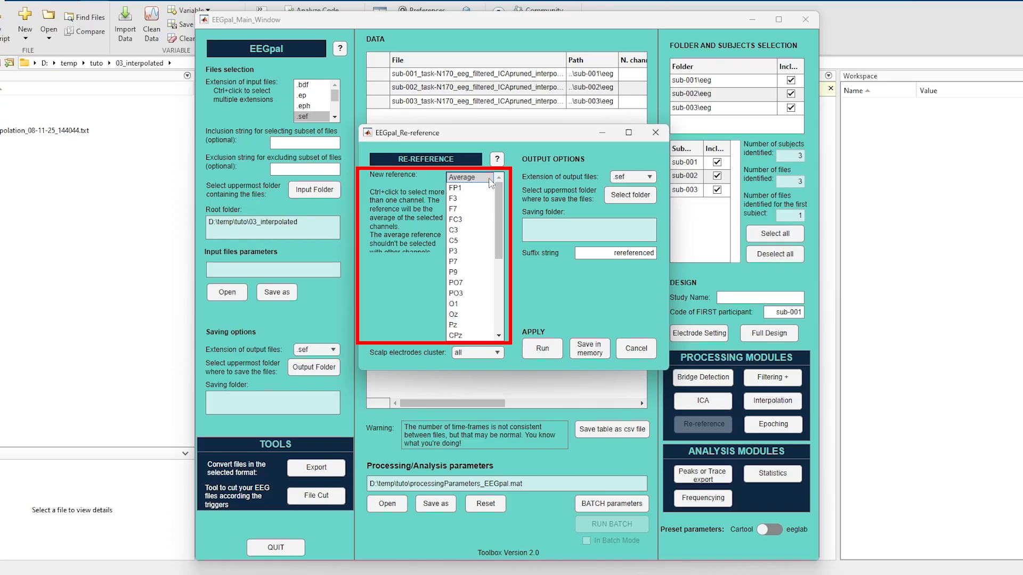
left_click(483, 210)
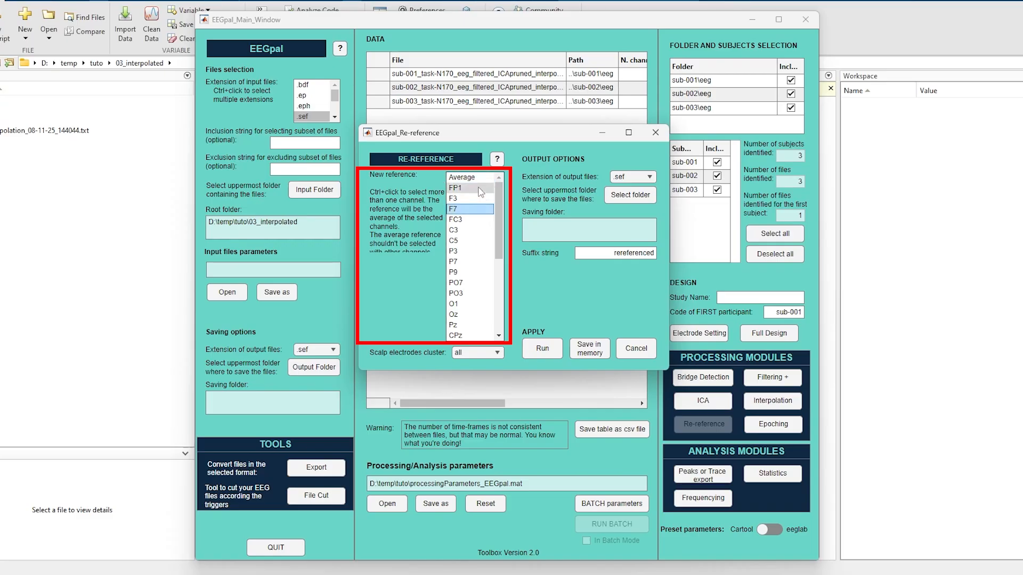
left_click(483, 178)
mouse_move(497, 191)
left_mouse_down()
mouse_move(501, 269)
mouse_move(500, 213)
left_mouse_up()
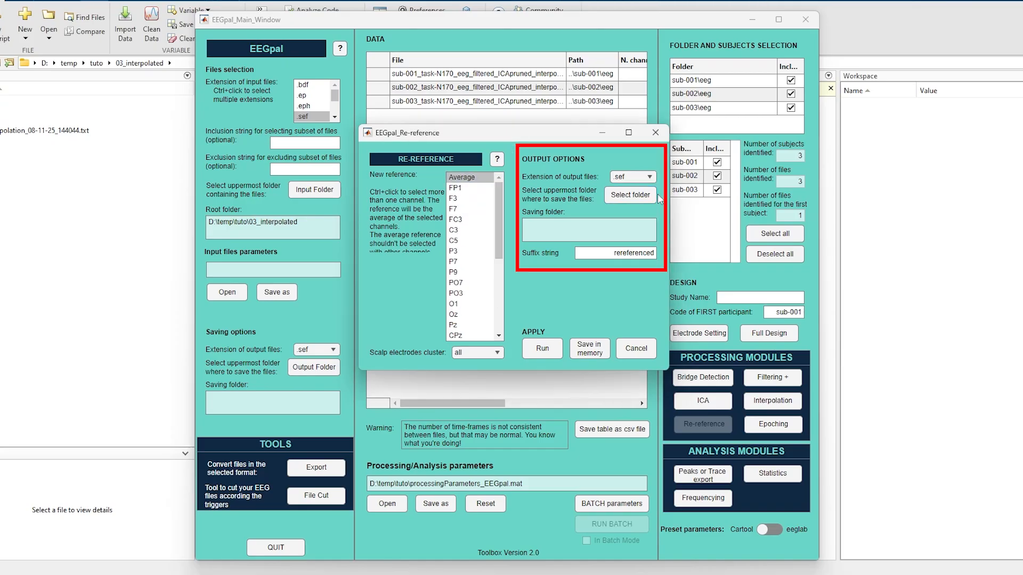
- Create a 04_reref folder inside tuto as the saving folder and run the re-referencing
left_click(630, 195)
left_click(46, 43)
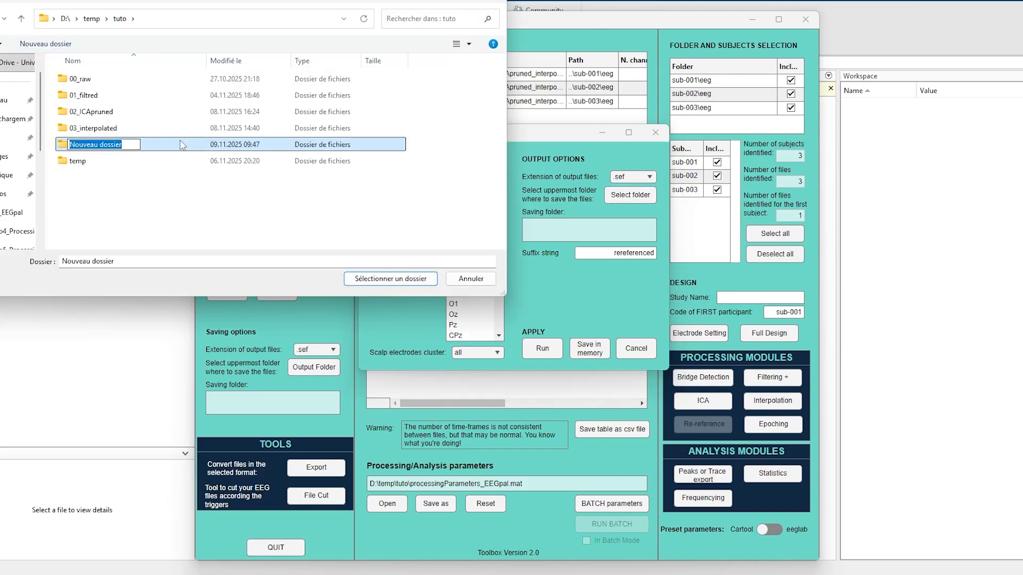
type("04_reref")
key("Return")
key("Return")
left_click(391, 279)
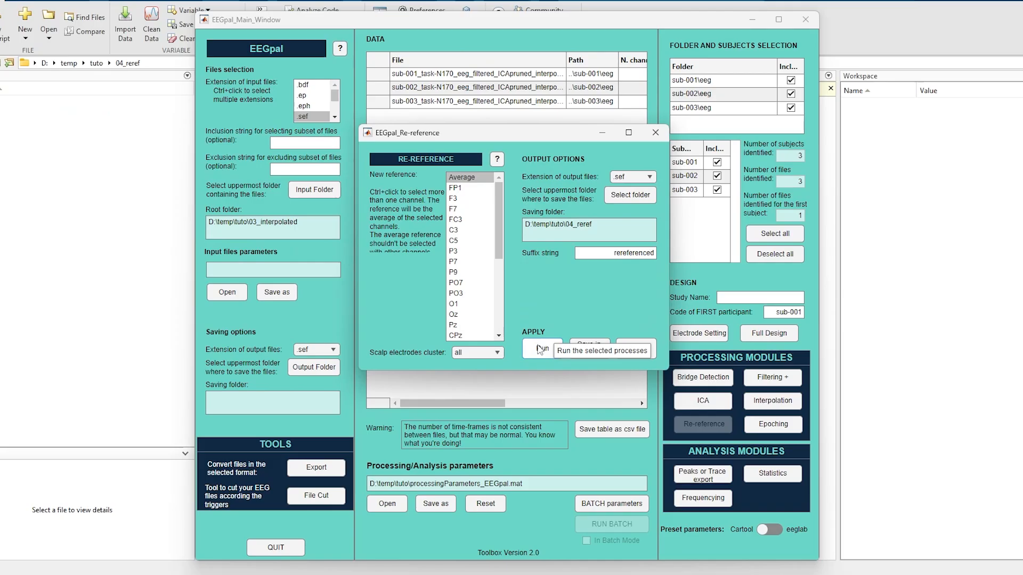
left_click(542, 348)
left_click(511, 227)
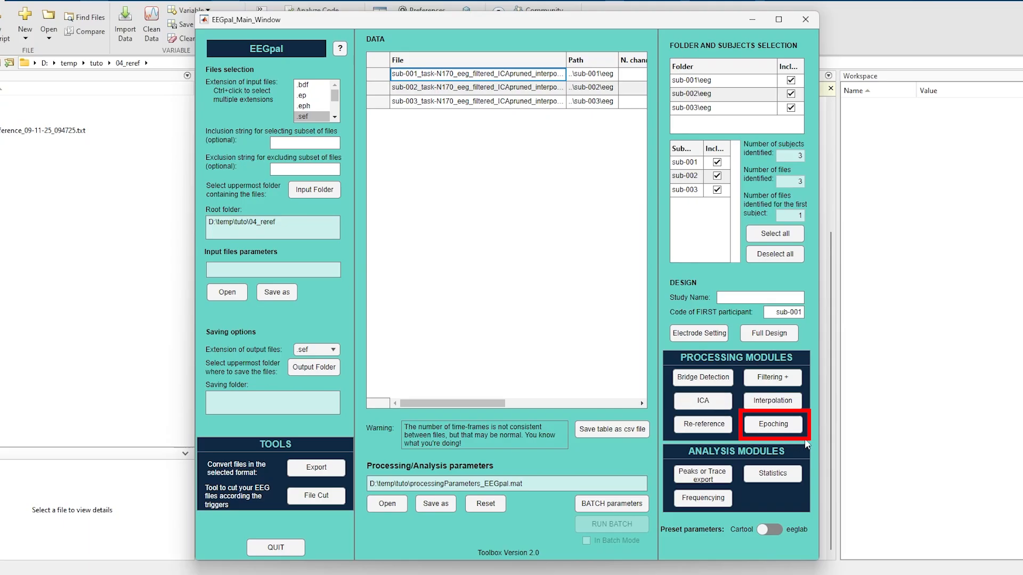
- Open the Epoching module and correct the event timing by moving events by 25.4 ms (27 tf)
left_click(780, 429)
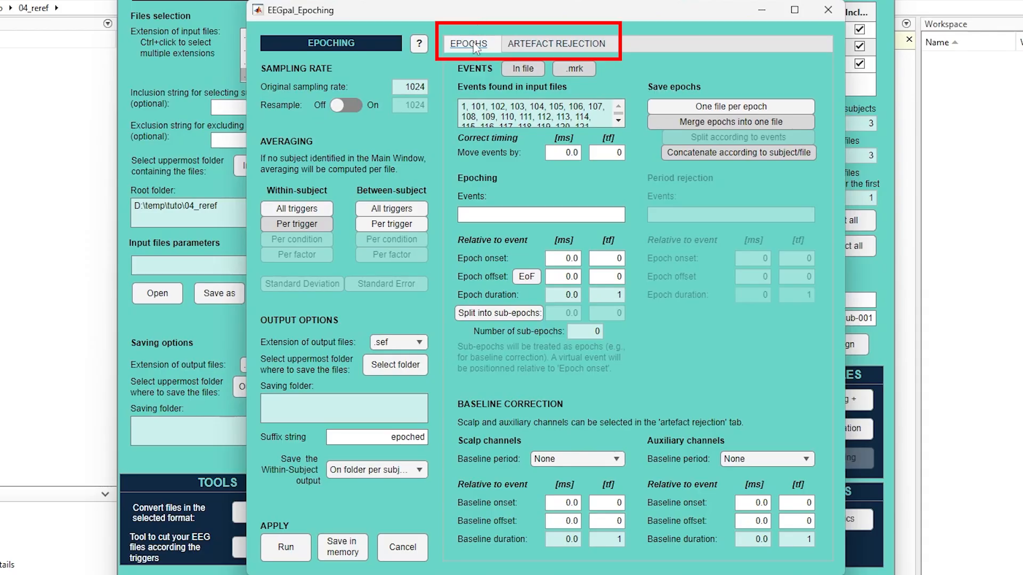
left_click(536, 49)
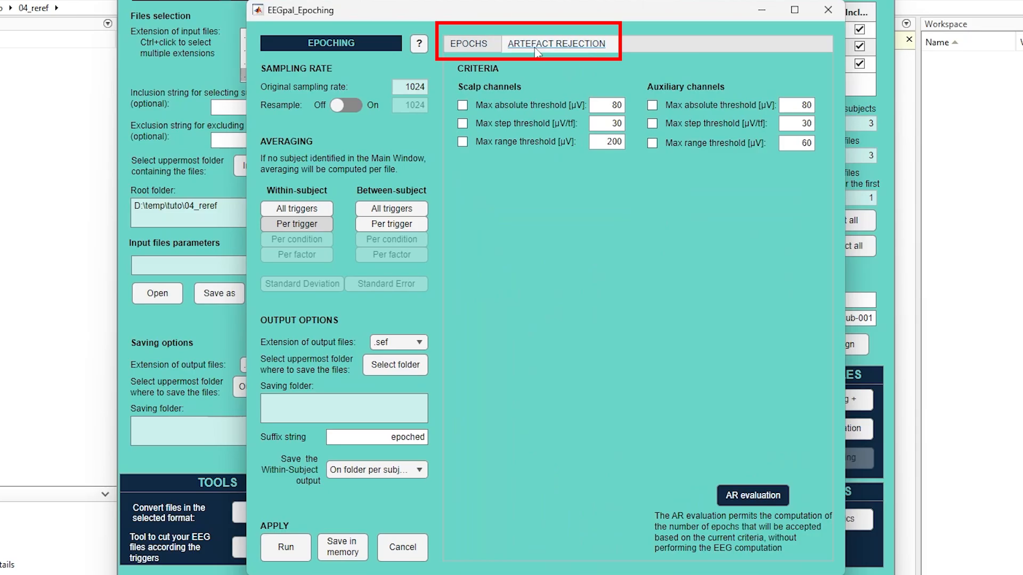
left_click(473, 45)
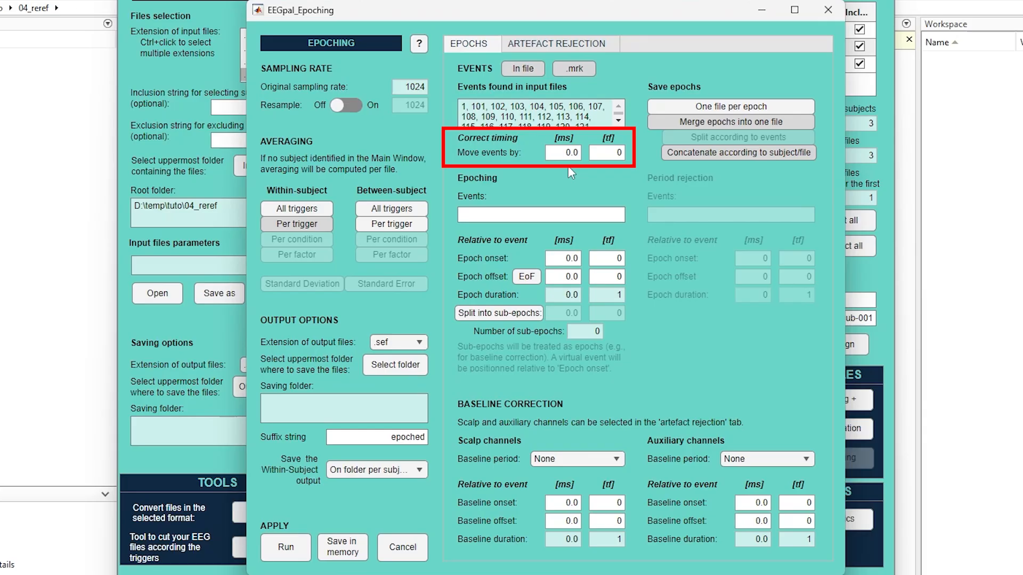
left_click(567, 150)
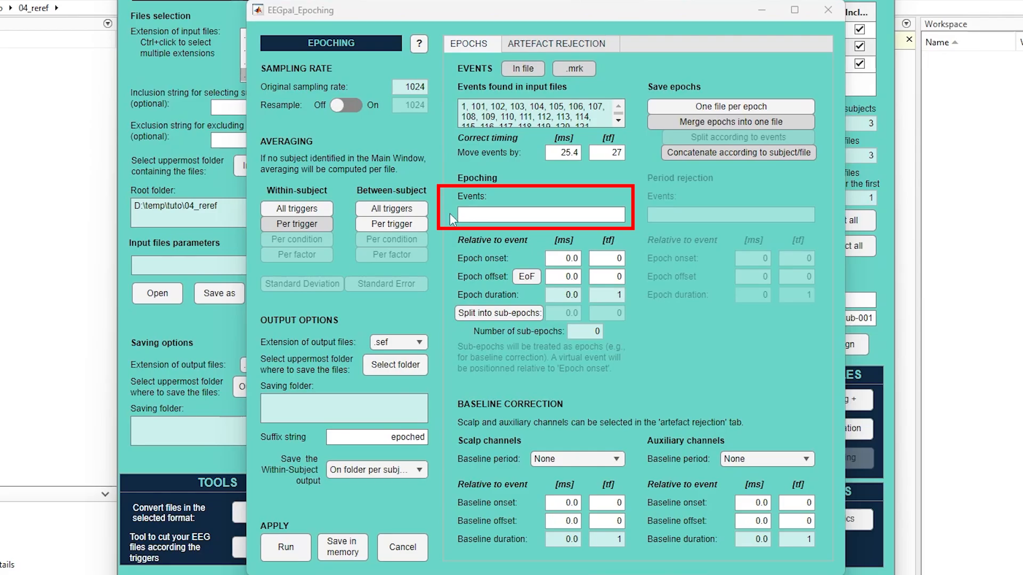
- Define epochs for events 1 2 with an onset of -100 ms and an offset of 300 ms relative to the event
left_click(470, 214)
type("1")
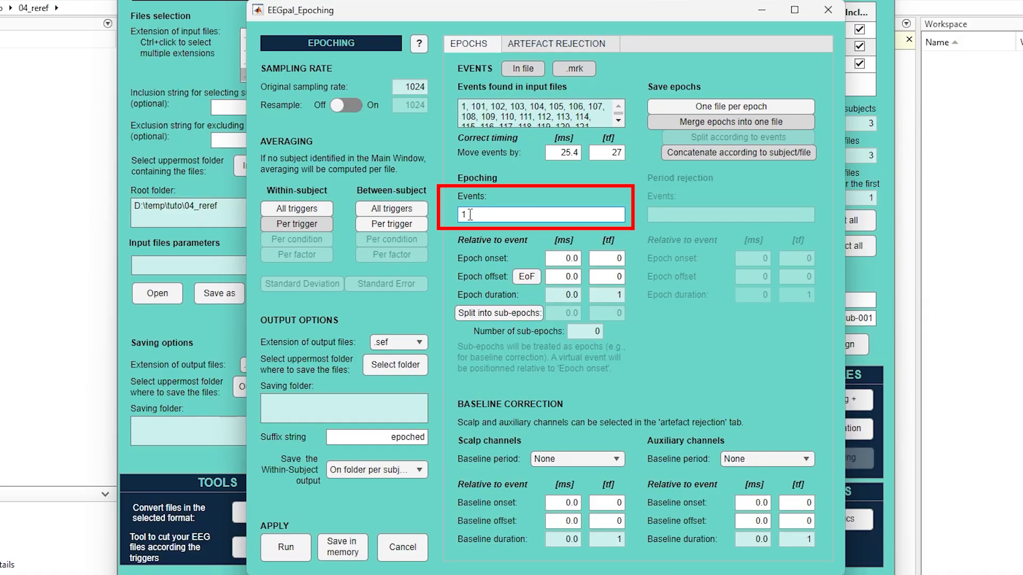
type(" 2")
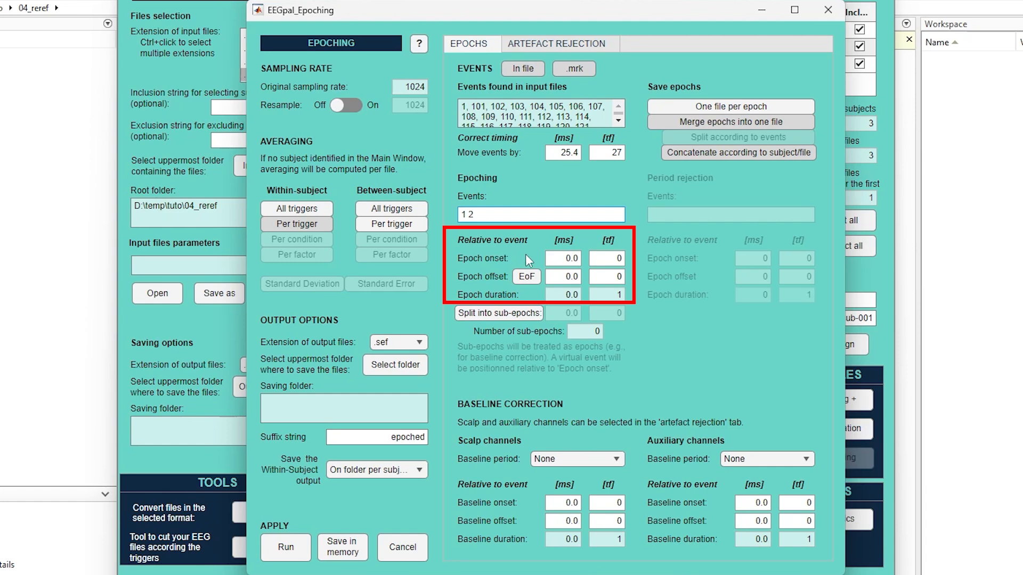
double_click(554, 258)
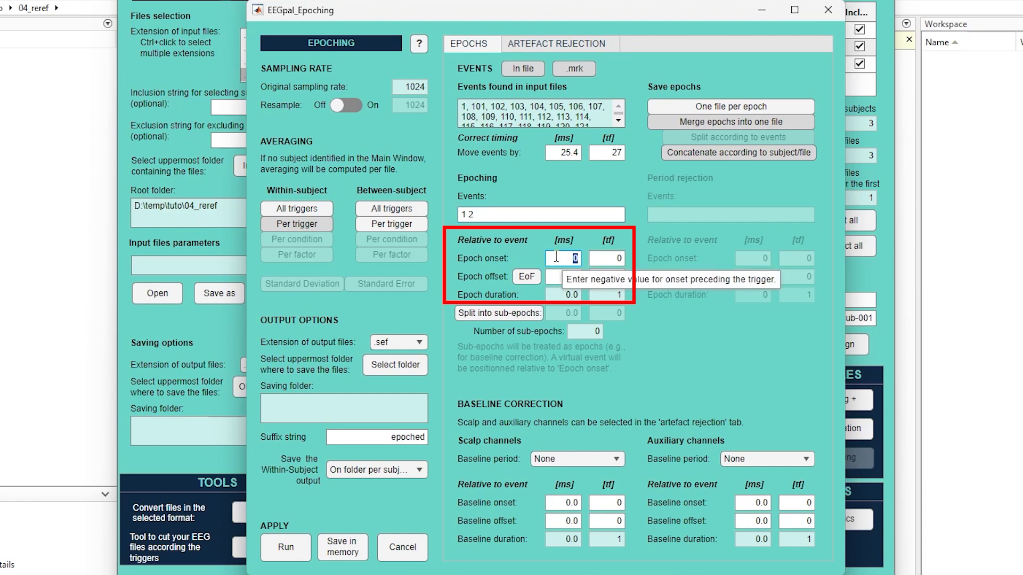
type("-100")
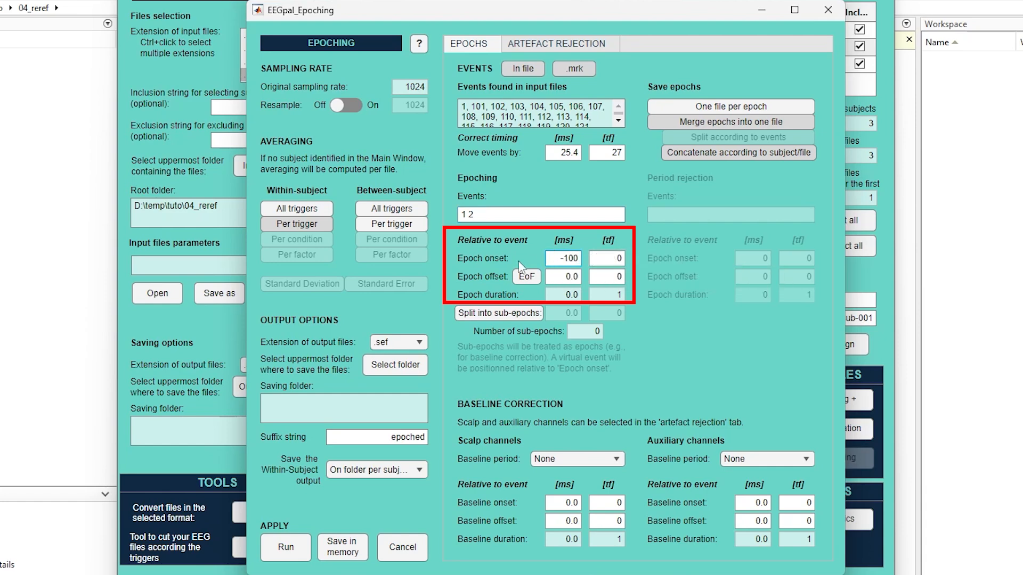
key("Return")
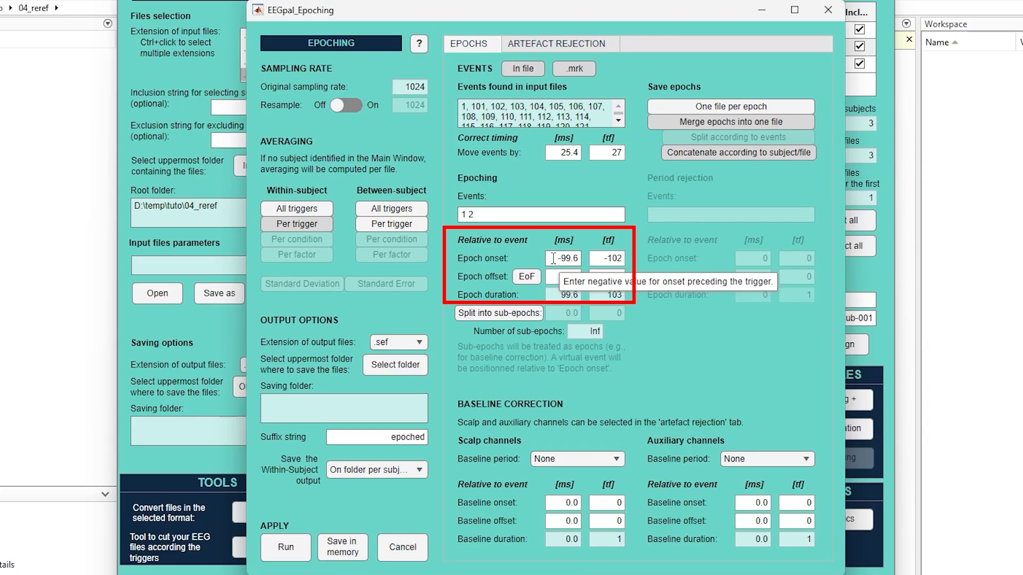
double_click(575, 277)
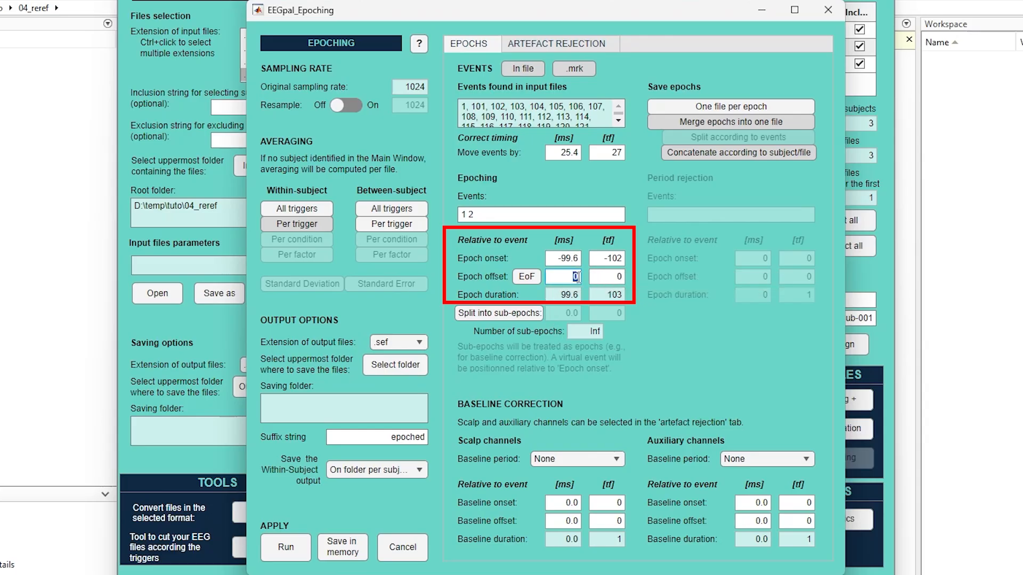
type("300")
key("Return")
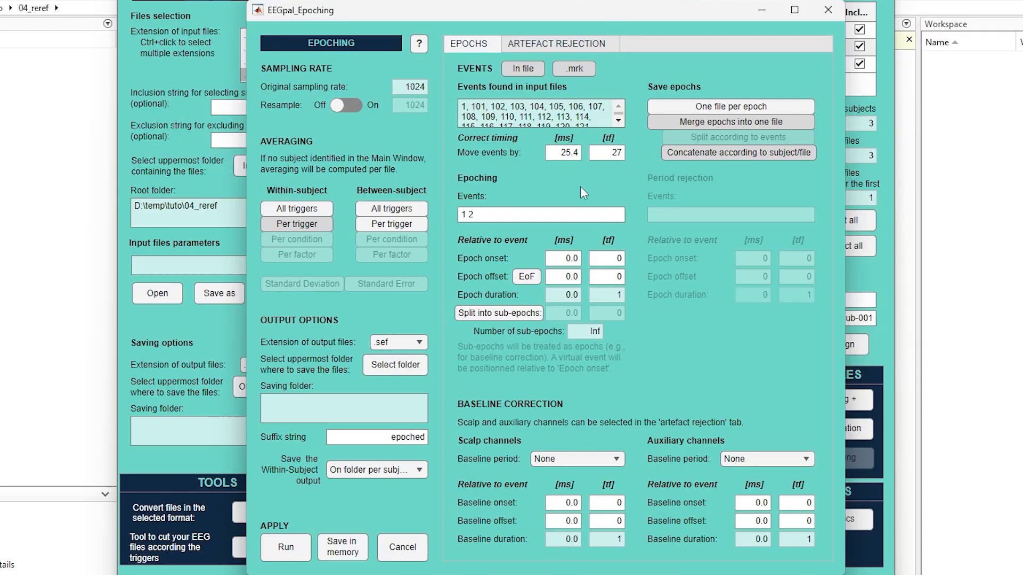
- Try epoching without events, with the offset at the end of file and a split into 2000 ms sub-epochs
left_click_drag(498, 219, 453, 219)
key("BackSpace")
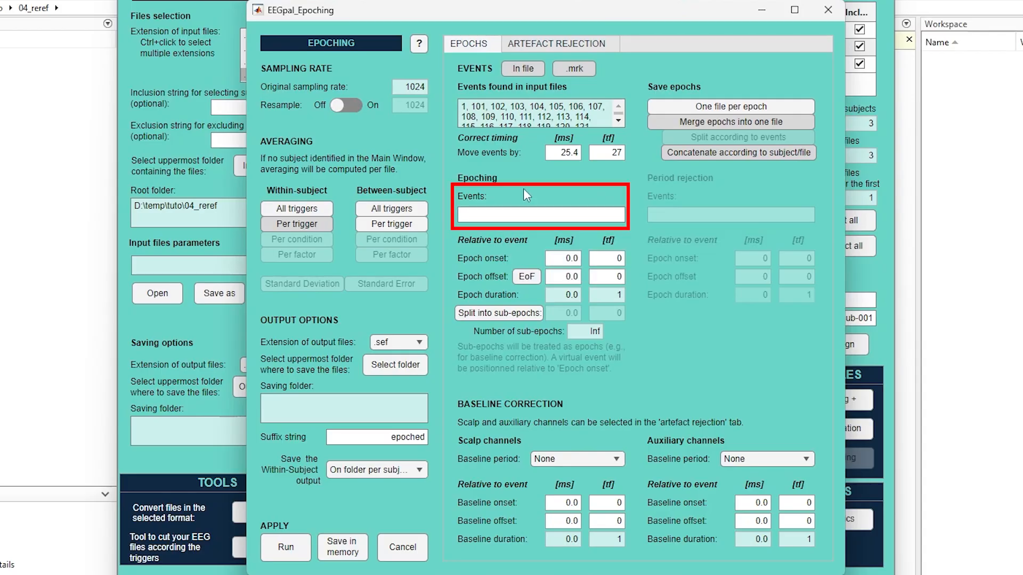
left_click(528, 276)
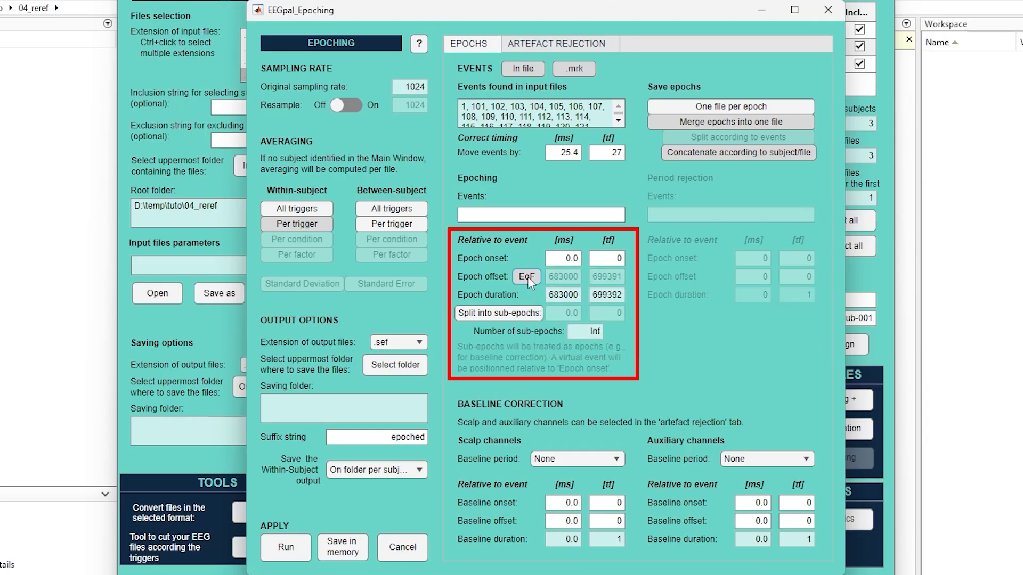
left_click(532, 312)
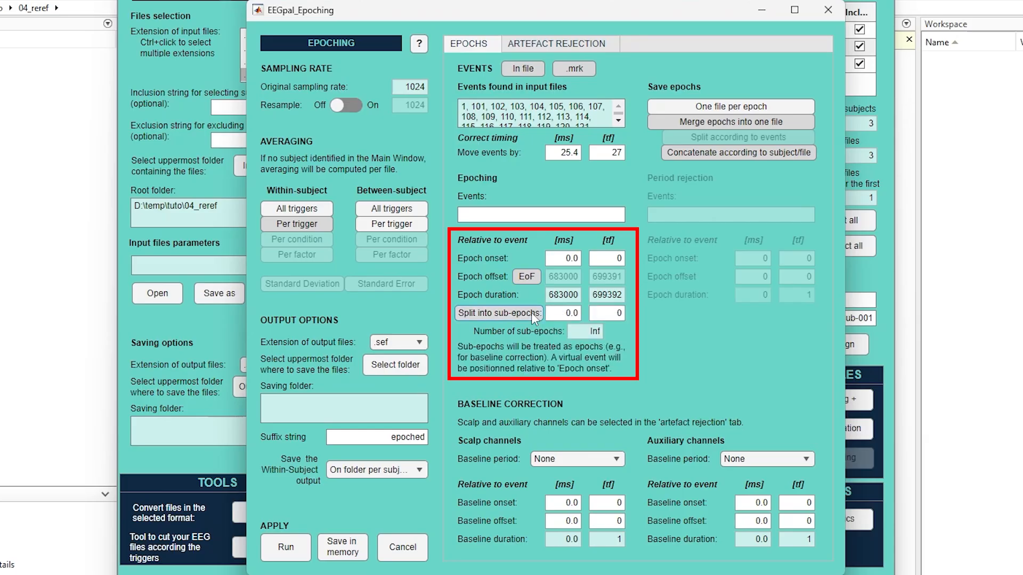
double_click(572, 313)
type("2000")
key("Return")
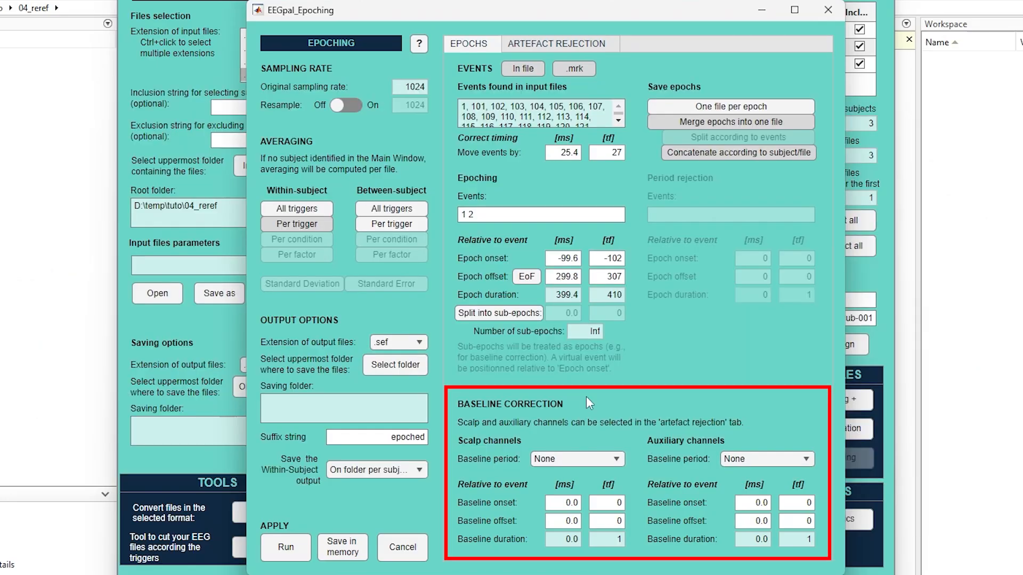
- Try the Pre-trigger period and Custom selection for the scalp channels' baseline correction and set the baseline period to Whole epoch
left_click(608, 462)
left_click(599, 512)
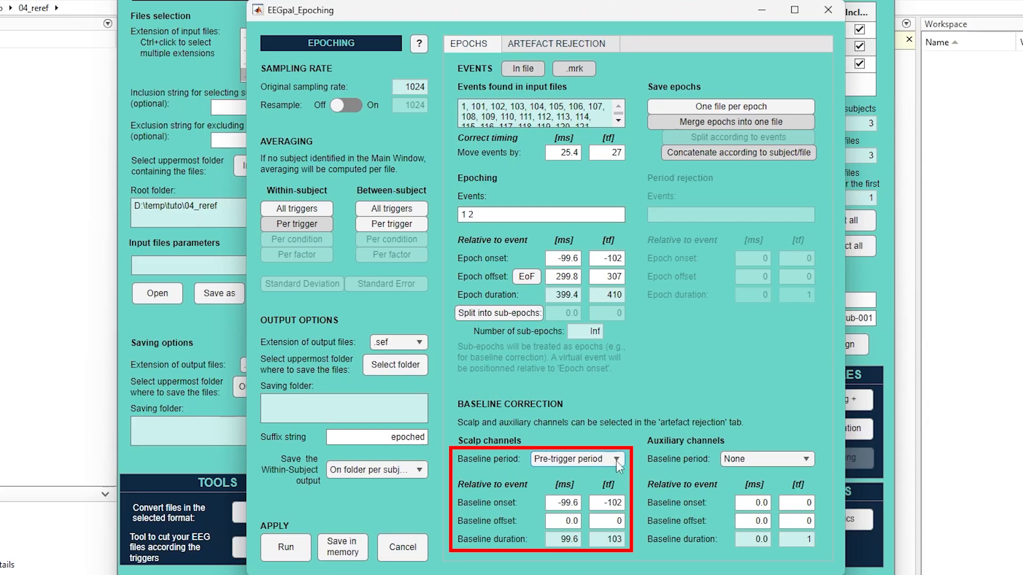
left_click(616, 460)
left_click(613, 499)
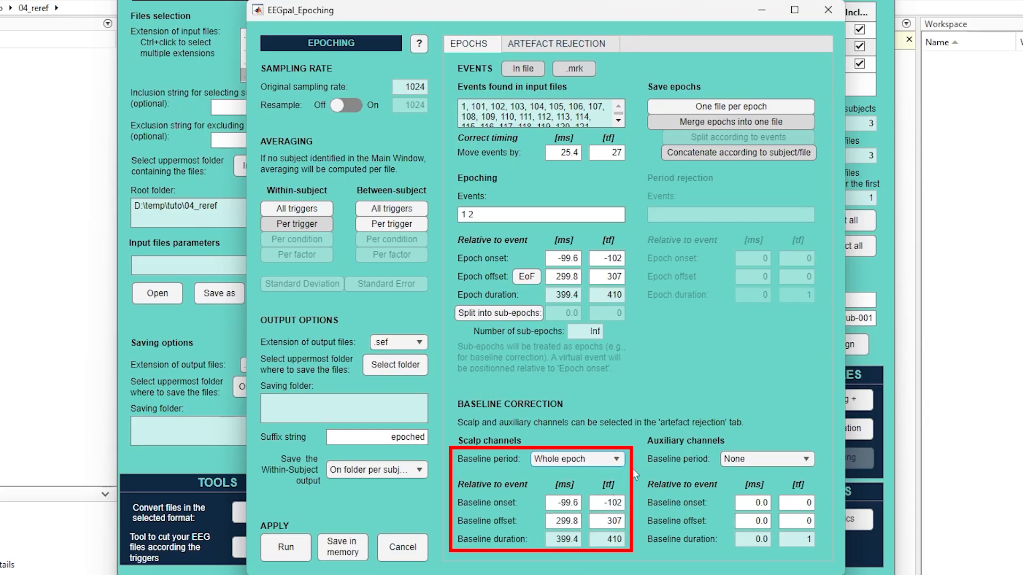
left_click(615, 459)
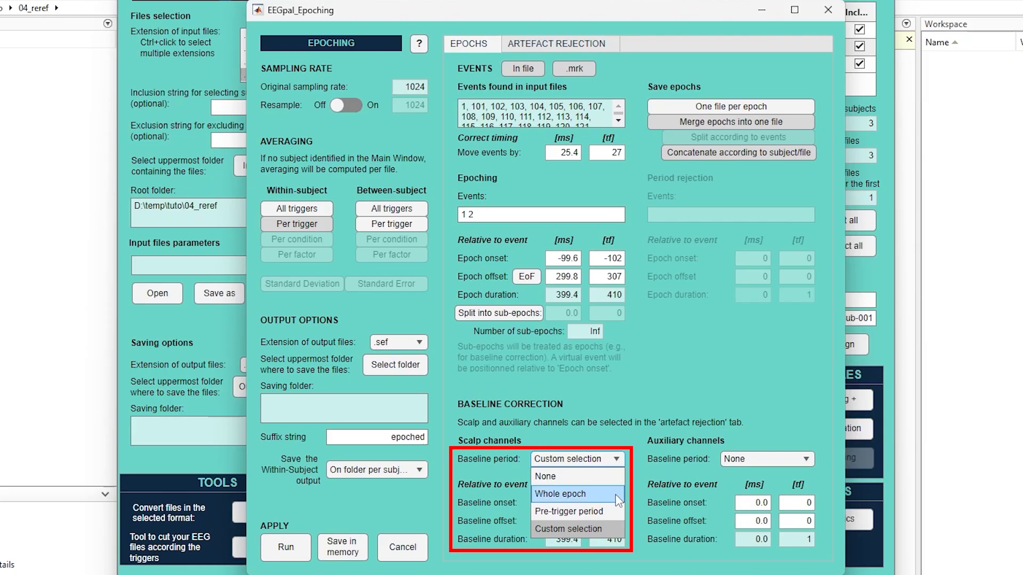
left_click(611, 530)
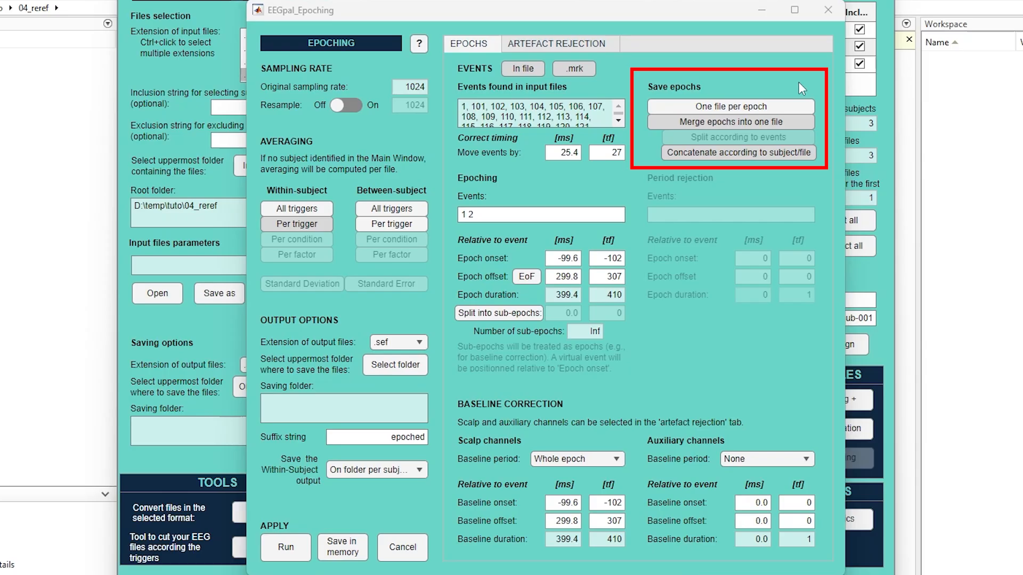
left_click(801, 106)
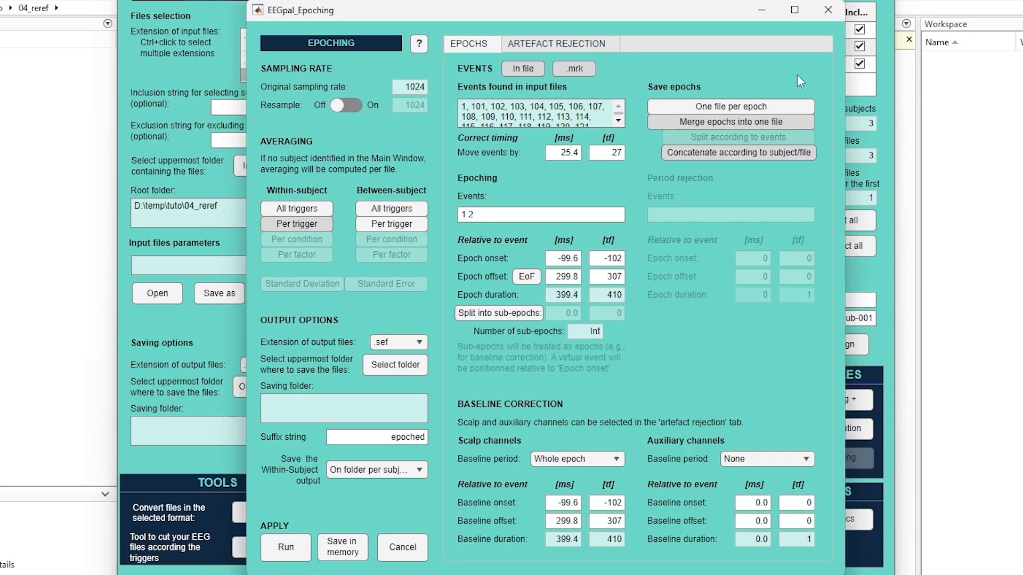
- Enable scalp artefact rejection with a max absolute threshold of 100 µV, max step of 30 µV/tf and max range of 200 µV
left_click(538, 42)
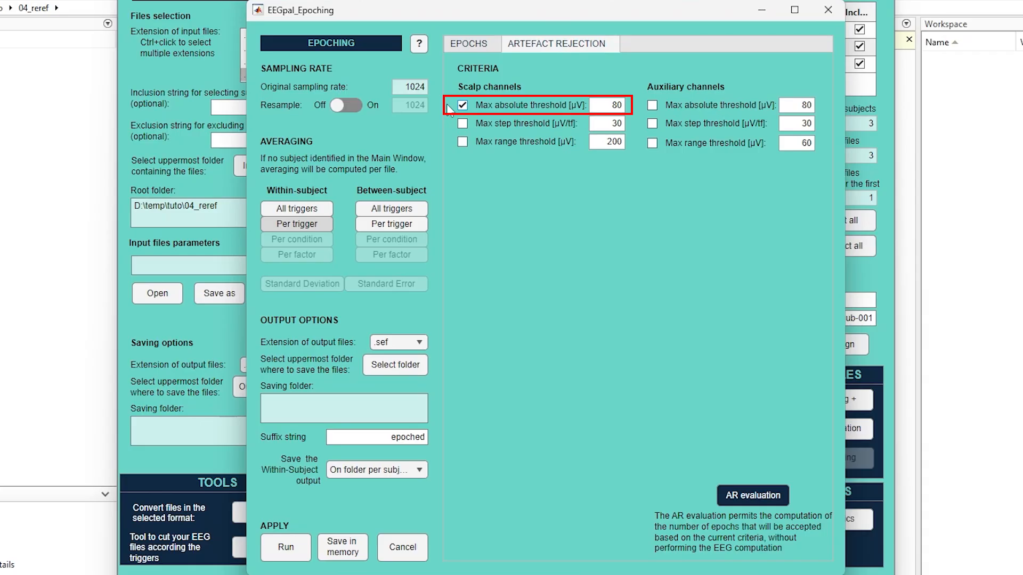
double_click(617, 105)
type("100")
left_click(462, 123)
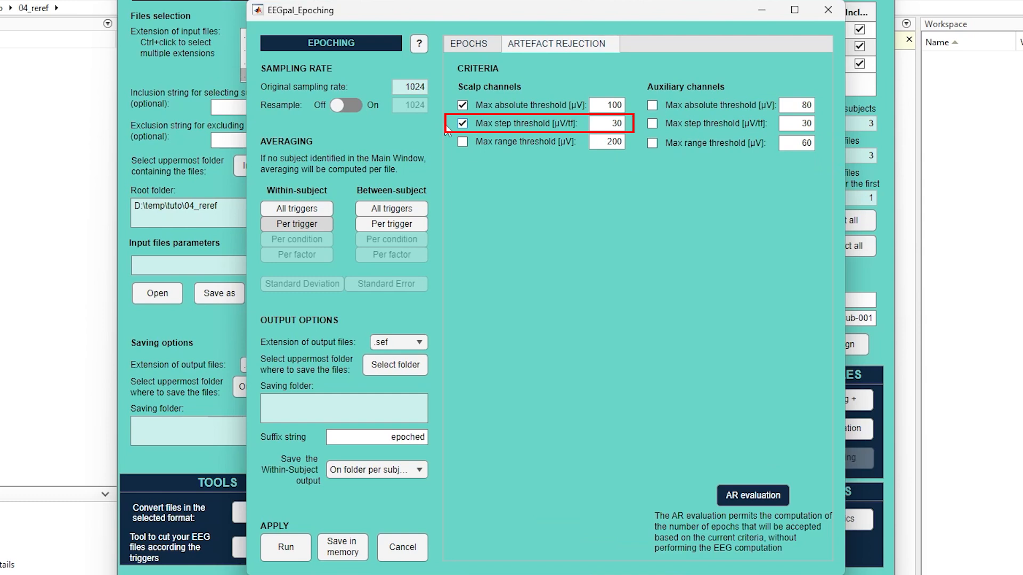
left_click(446, 143)
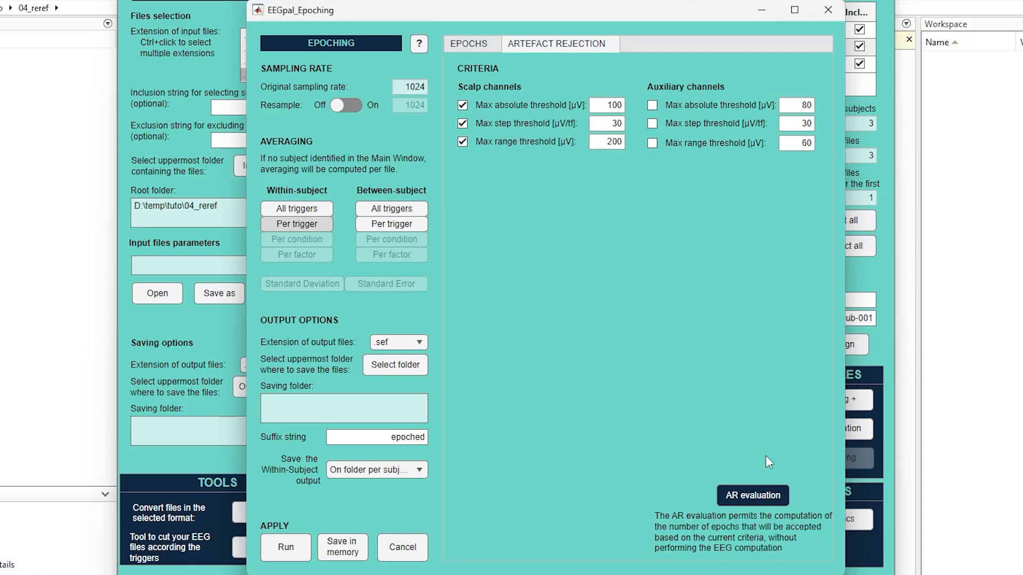
- Choose 05_epoching inside tuto as the saving folder and run the artefact rejection (AR) evaluation
left_click(389, 366)
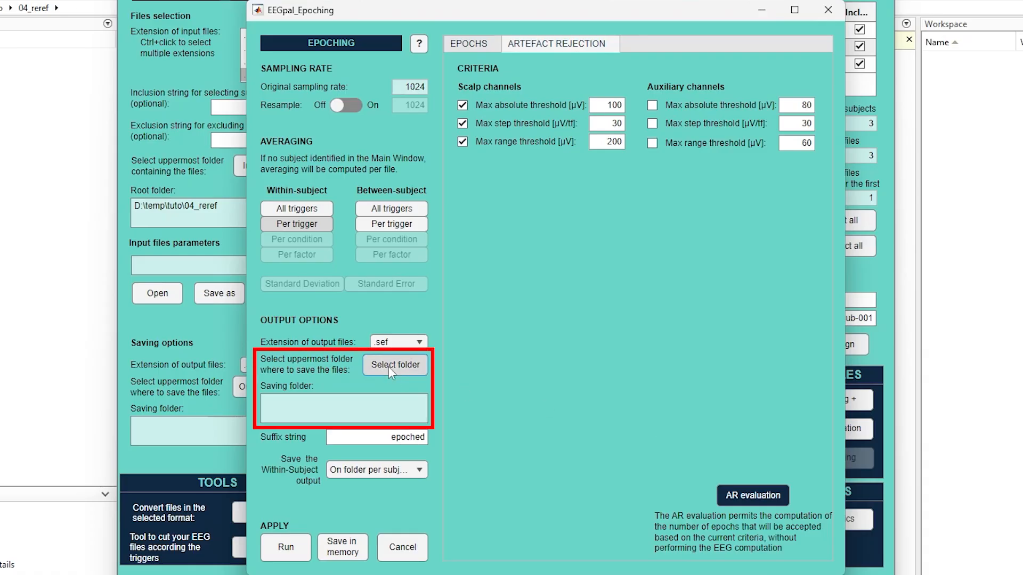
key("Return")
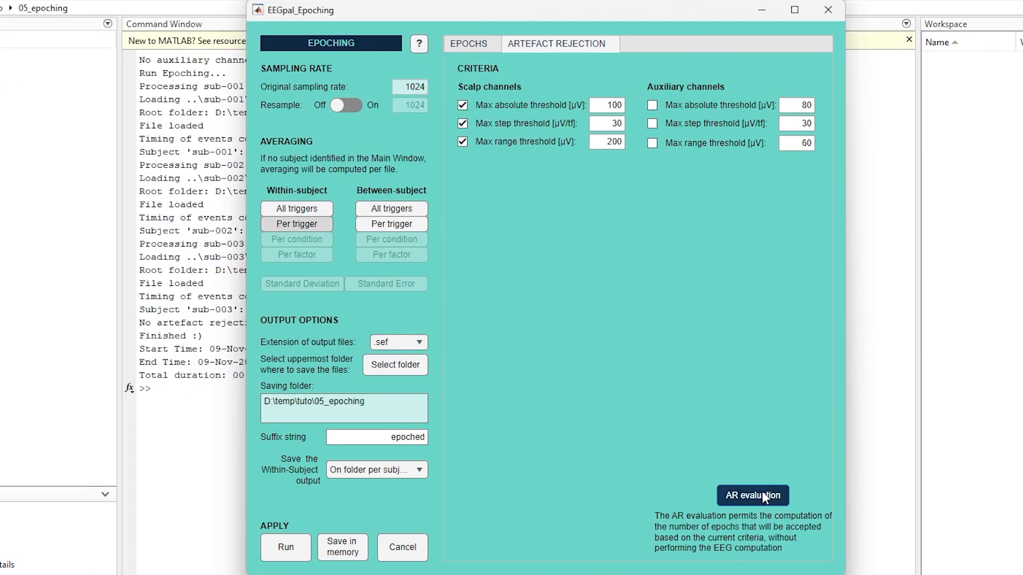
left_click(753, 495)
left_click(522, 424)
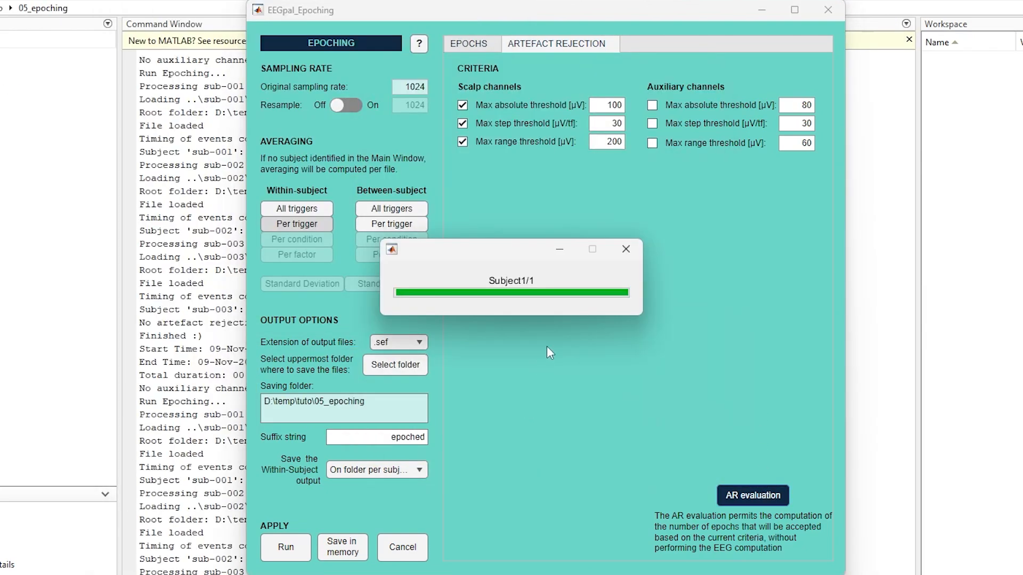
left_click(542, 225)
- Switch to File Explorer, open the 05_epoching folder and select ARtesting_Summary.xlsx
key("alt+Tab")
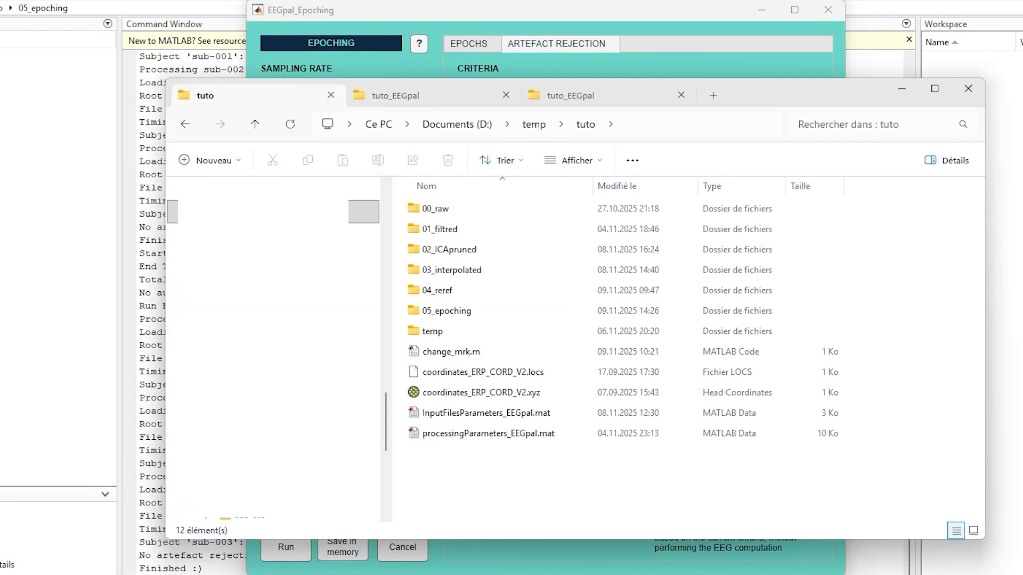
double_click(469, 313)
left_click(519, 229)
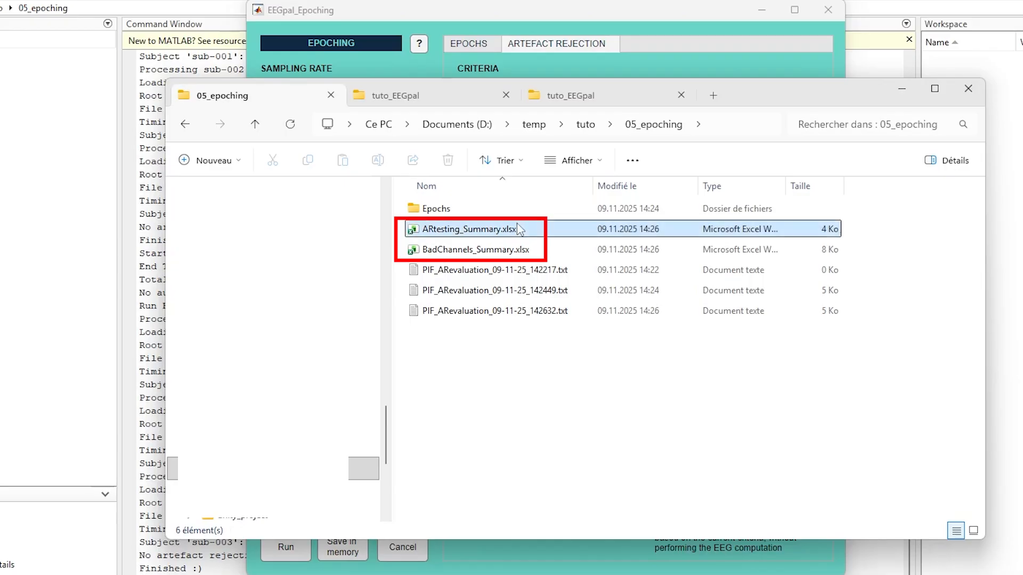
- Examine the rejected and accepted trigger columns in ARtesting_Summary.xlsx, and open BadChannels_Summary.xlsx from the 05_epoching folder
left_click(445, 248, "shift")
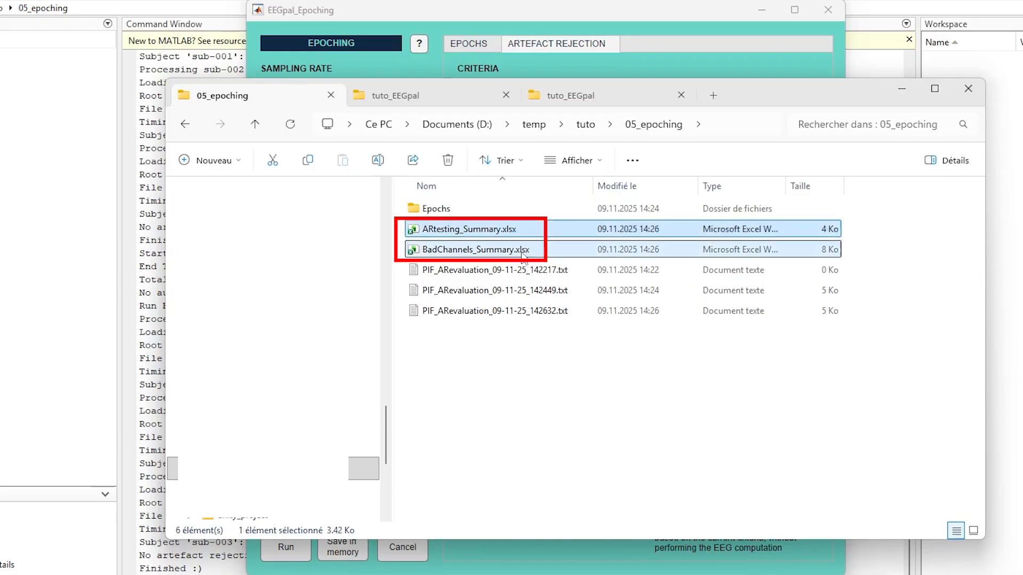
double_click(468, 228)
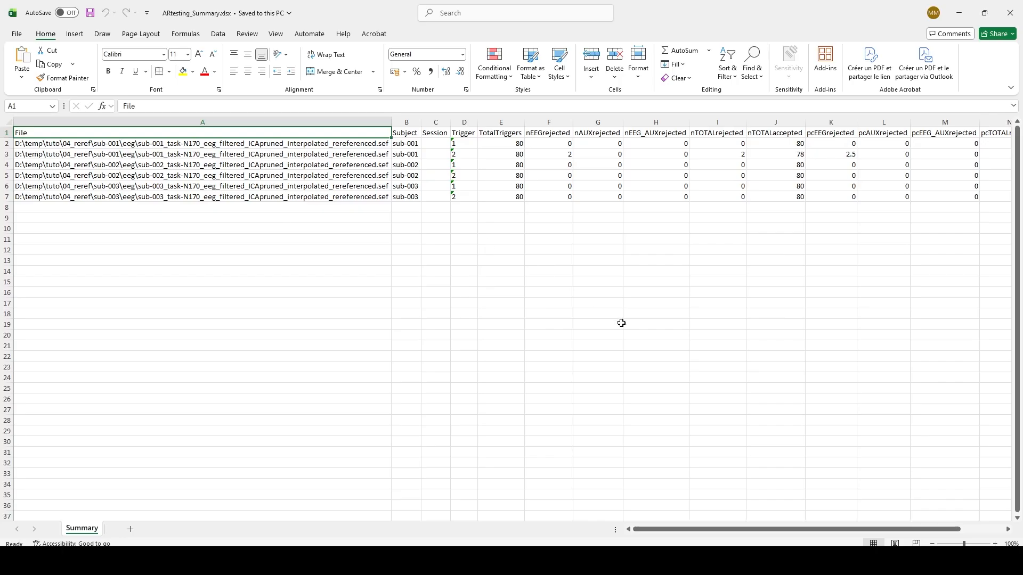
left_click_drag(693, 529, 741, 530)
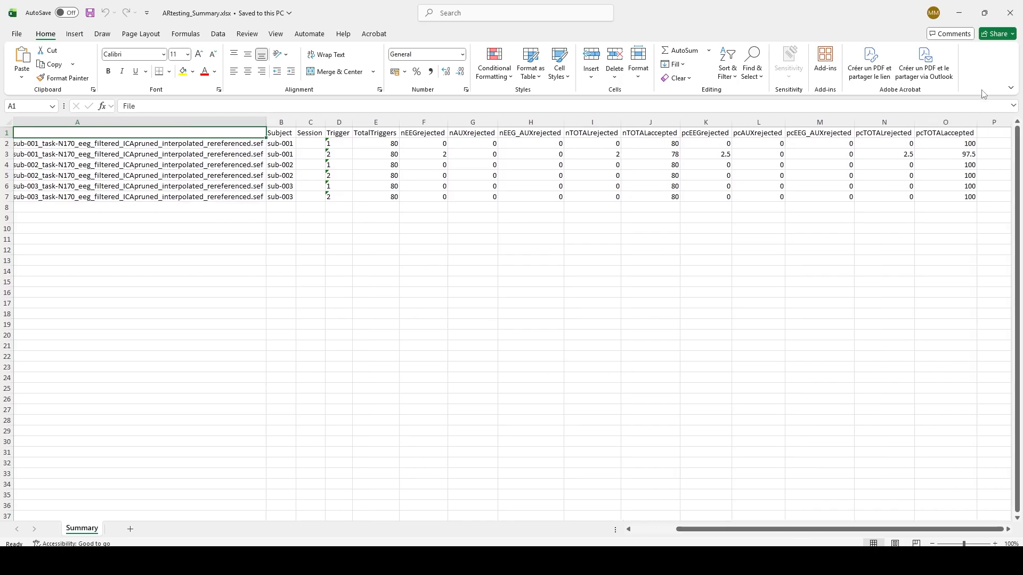
left_click_drag(940, 134, 941, 197)
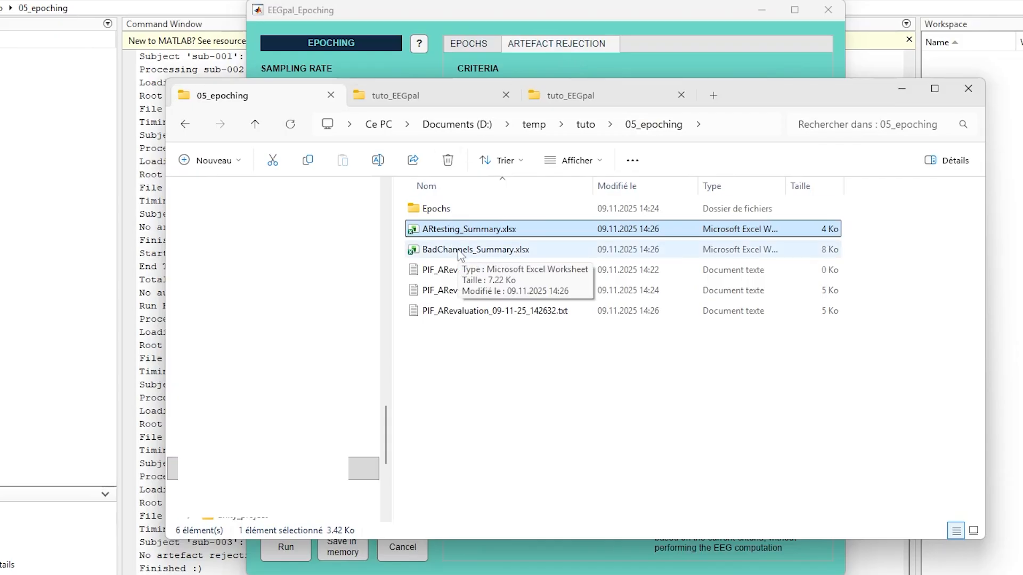
double_click(460, 250)
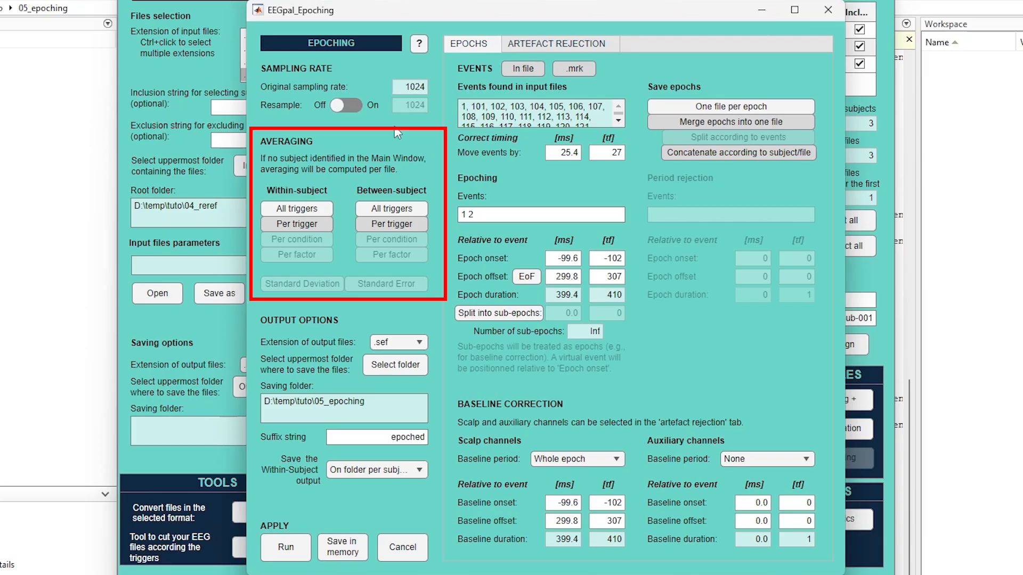
- Try adding All triggers to the within-subject averaging alongside Per trigger, and look through the data table's columns in the main window
left_click(330, 228)
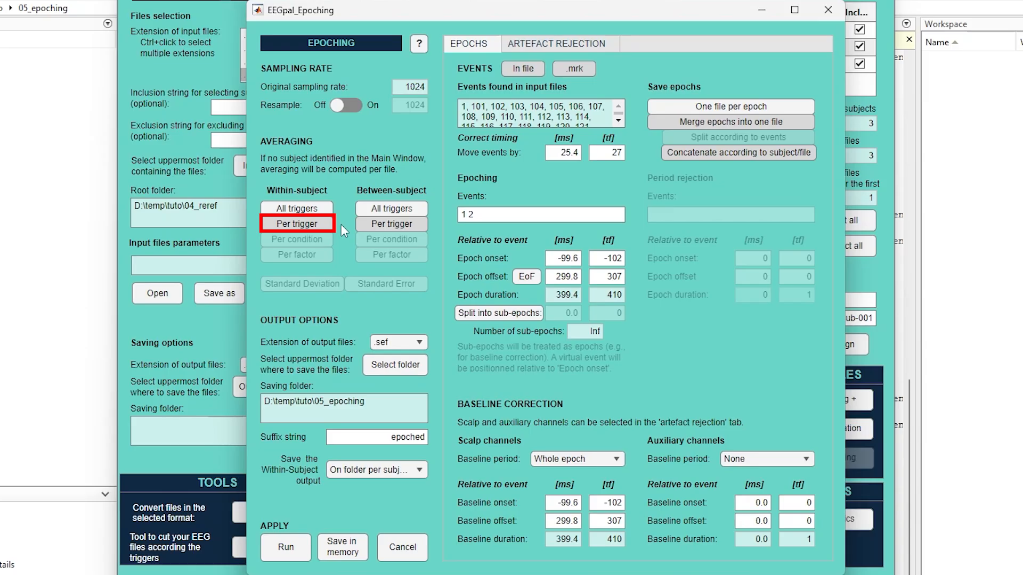
left_click(328, 211)
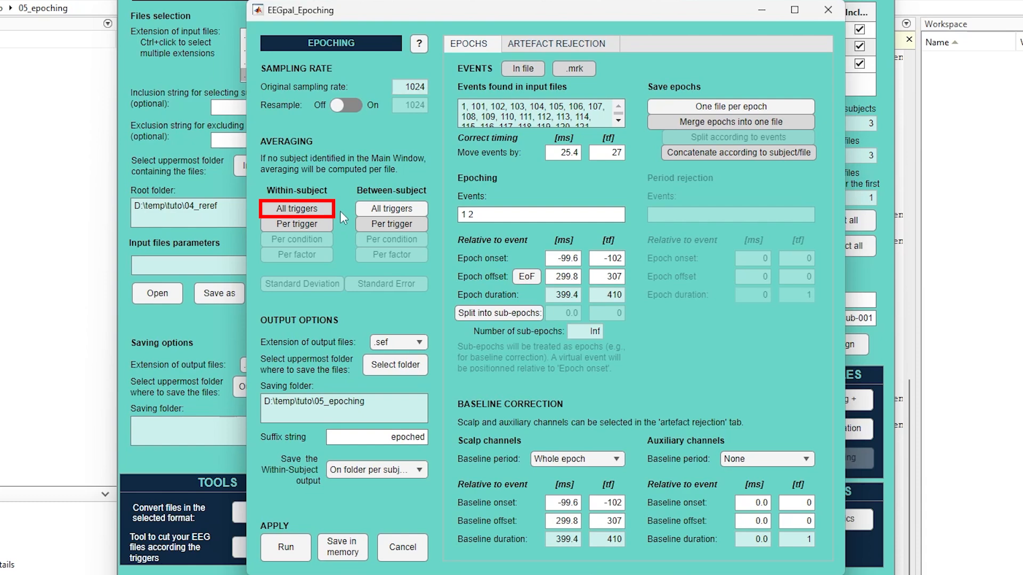
left_click(329, 210)
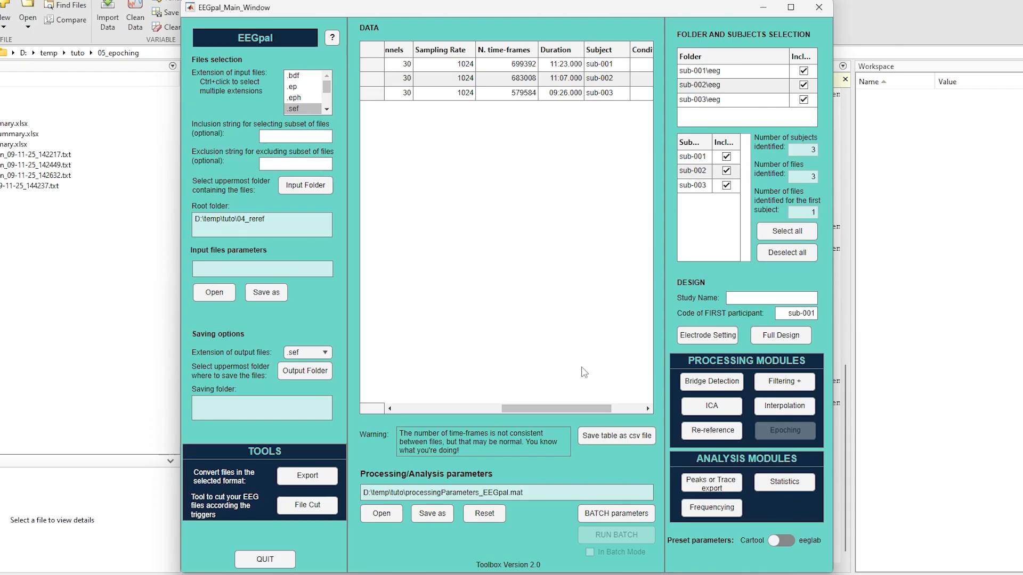
mouse_move(580, 408)
left_mouse_down()
mouse_move(461, 414)
mouse_move(586, 407)
left_mouse_up()
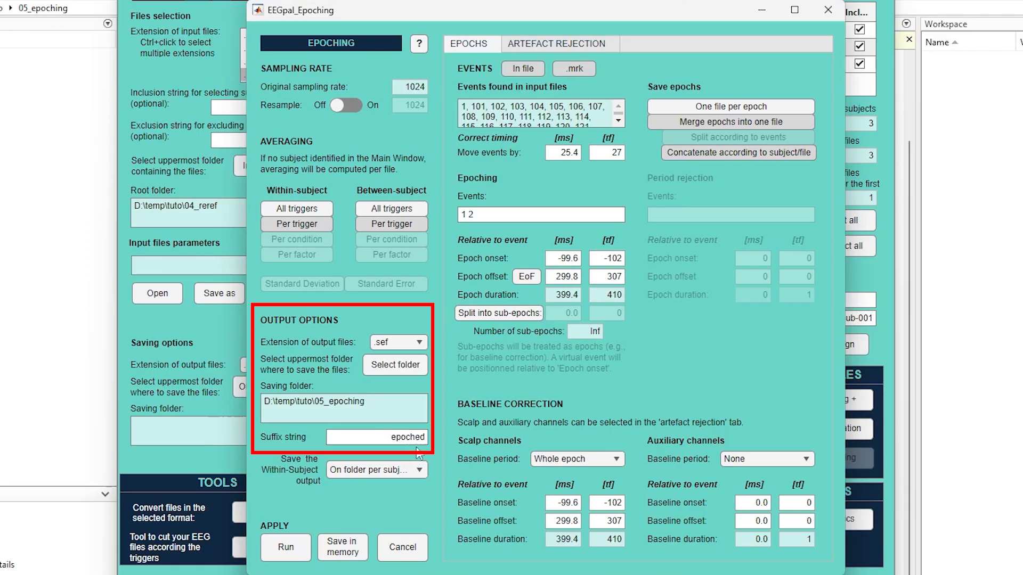
- Keep On folder per subject for saving the within-subject output and run the epoching on the selected files
mouse_move(369, 438)
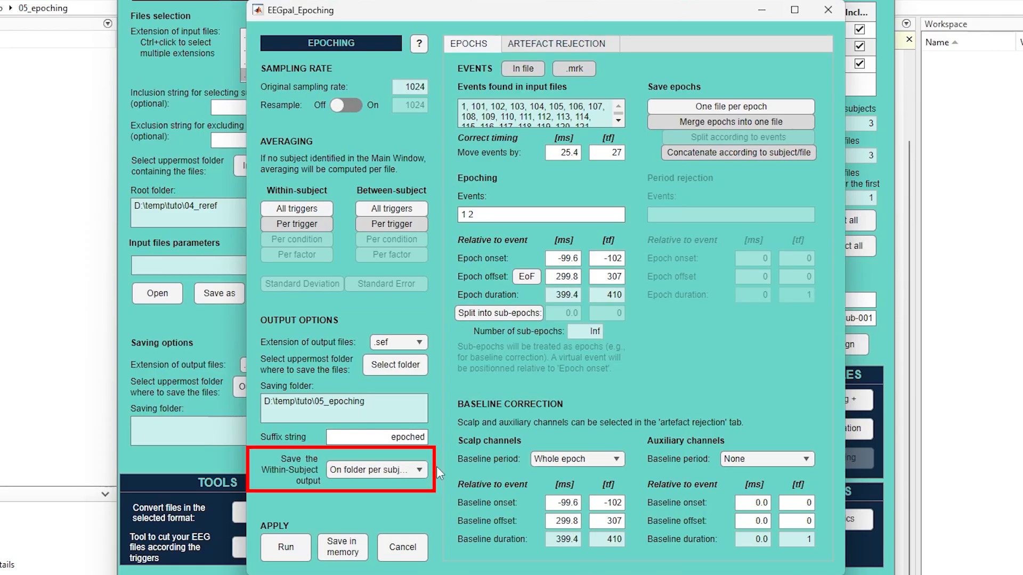
left_click(419, 471)
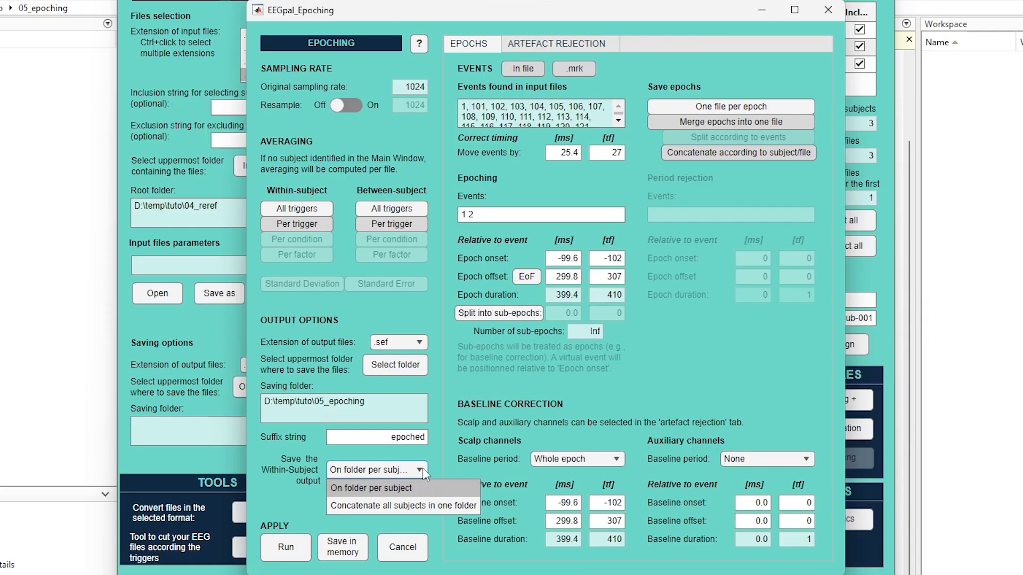
left_click(423, 468)
left_click(286, 547)
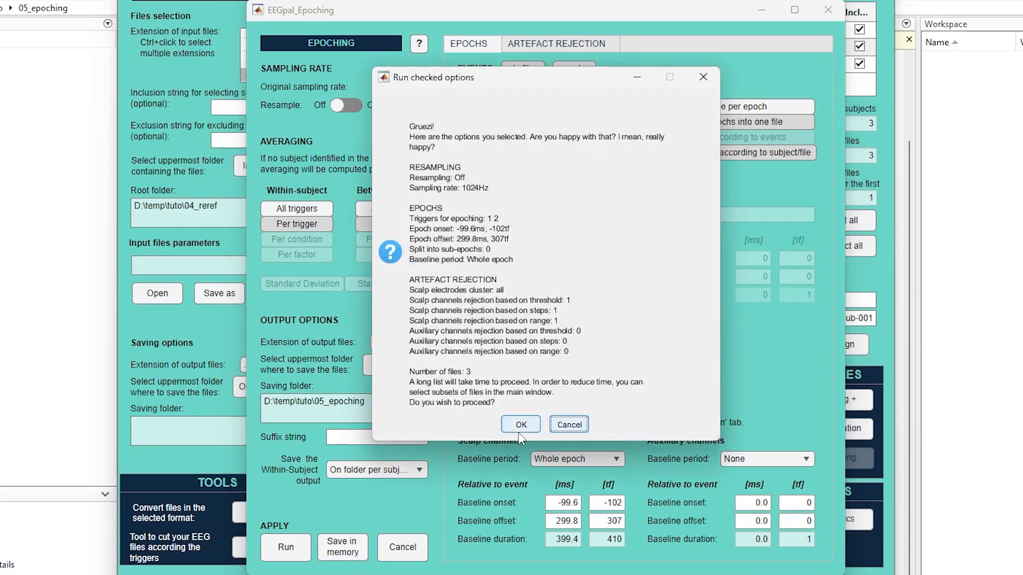
left_click(520, 427)
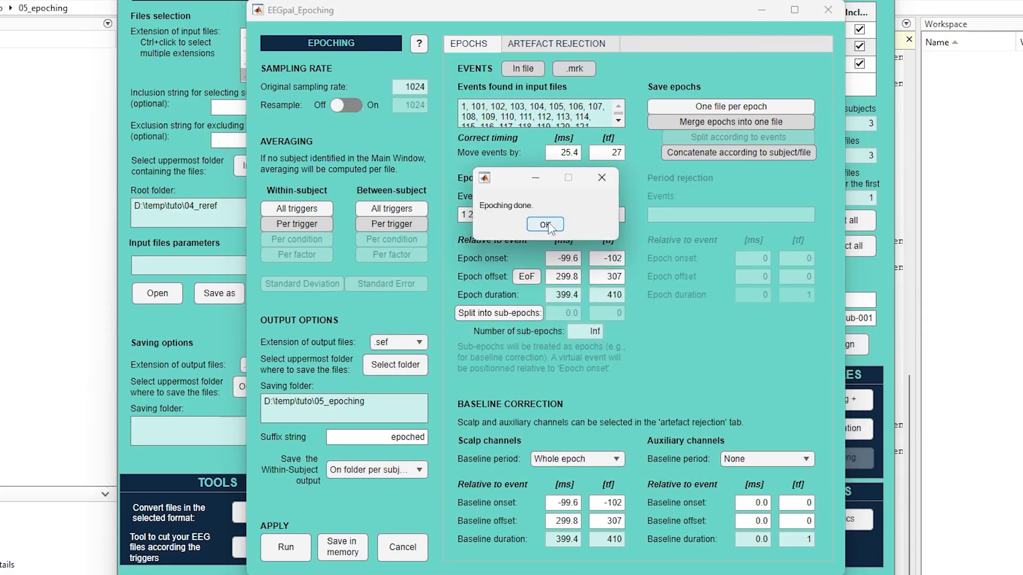
left_click(545, 225)
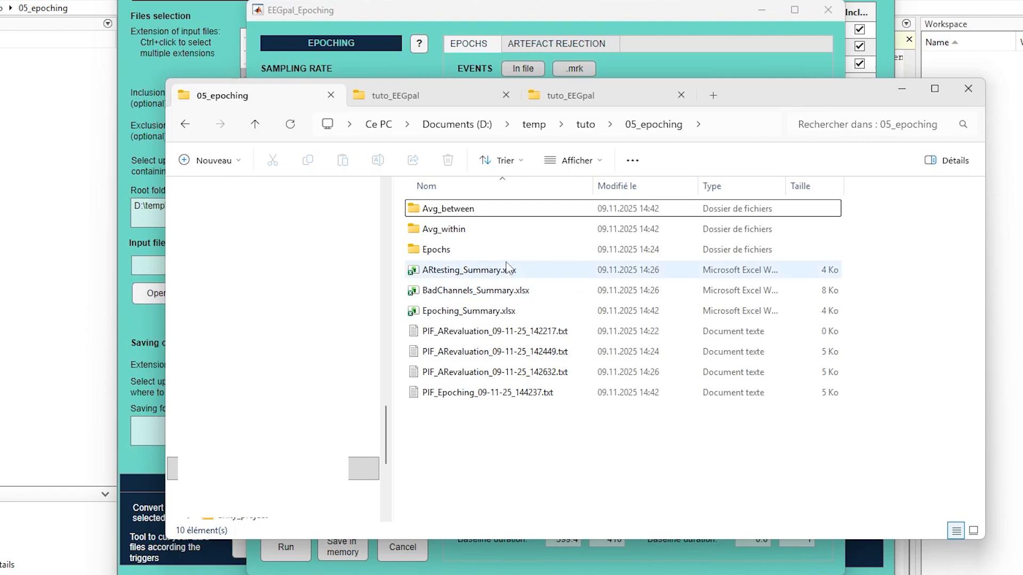
- Open Epoching_Summary.xlsx from the 05_epoching folder, review the triggers per subject, and close the workbook
left_click(509, 316)
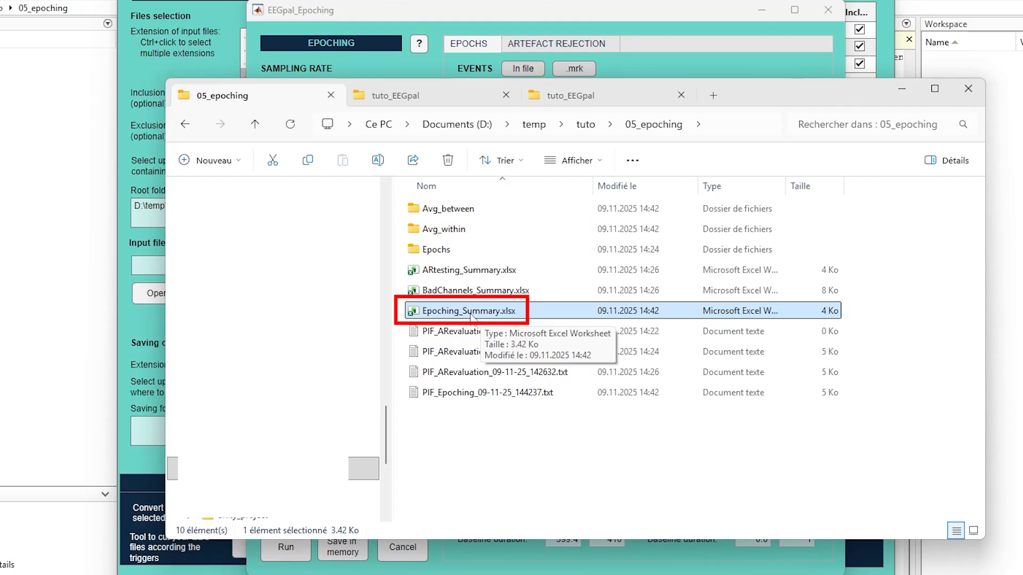
double_click(459, 313)
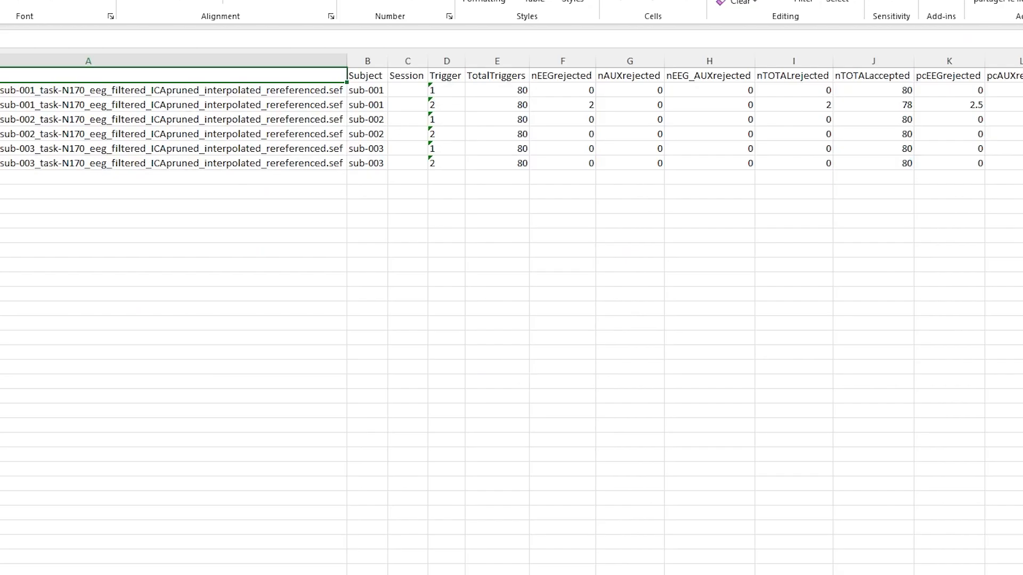
key("alt+F4")
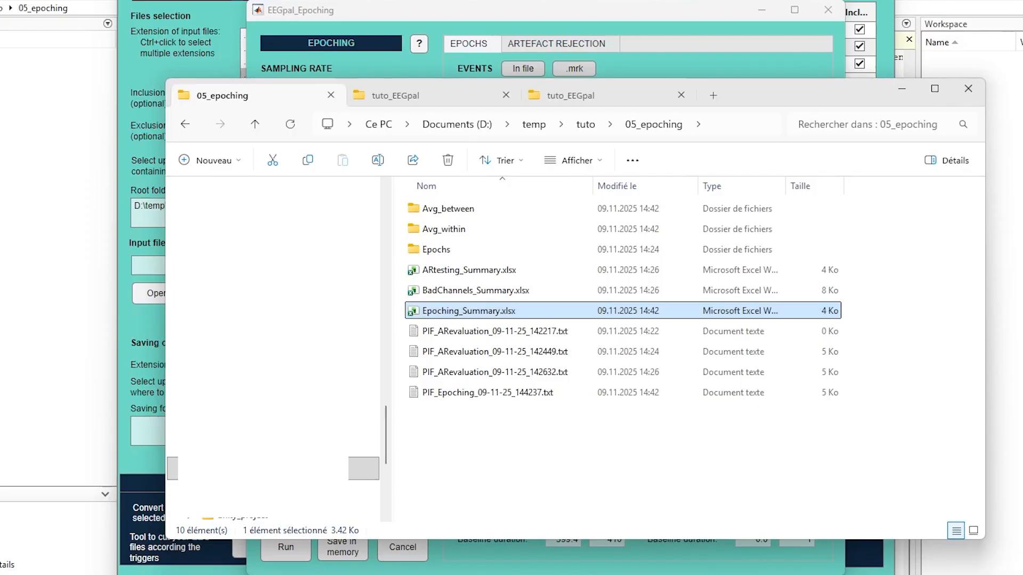
- Inspect the averaged files in the Avg_between folder and in Avg_within's sub-001 folder, and return to 05_epoching
left_click(452, 211)
left_click(465, 226)
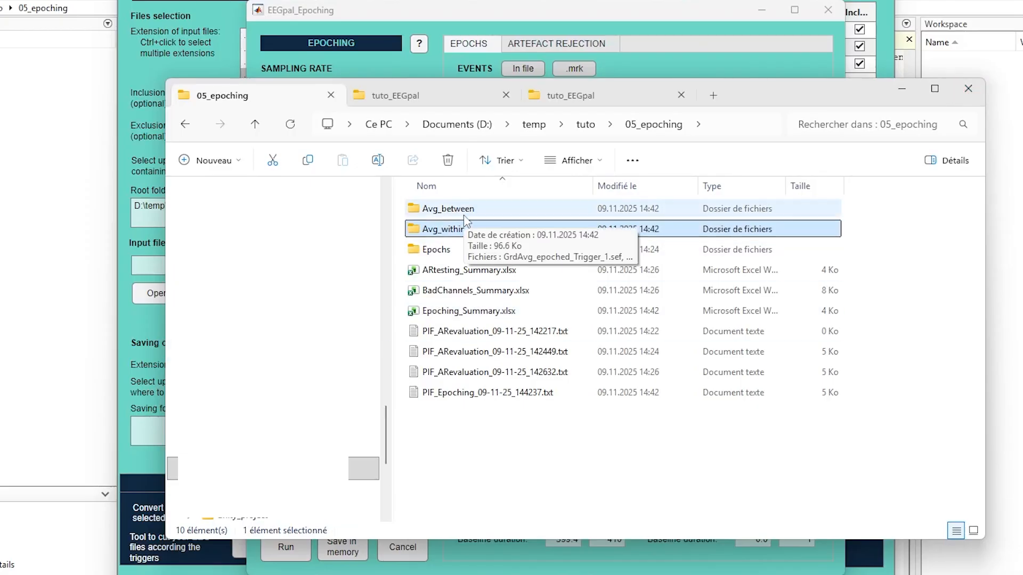
double_click(465, 213)
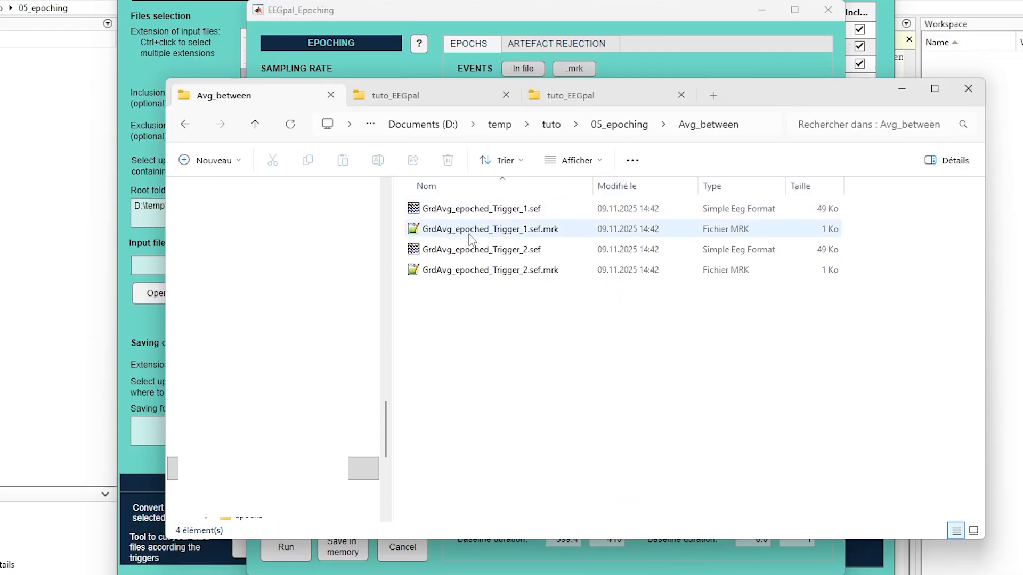
left_click(254, 125)
double_click(421, 230)
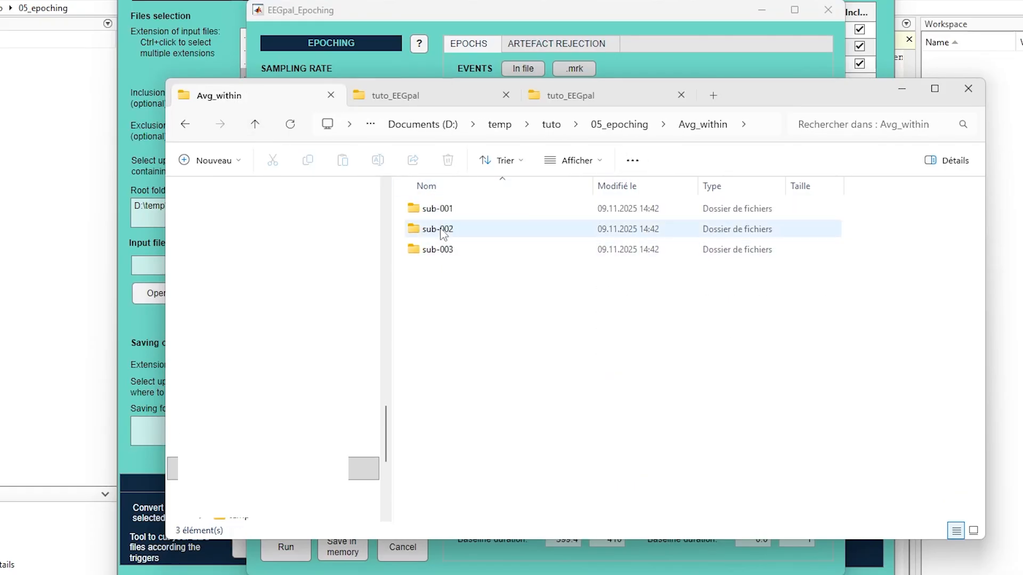
double_click(440, 207)
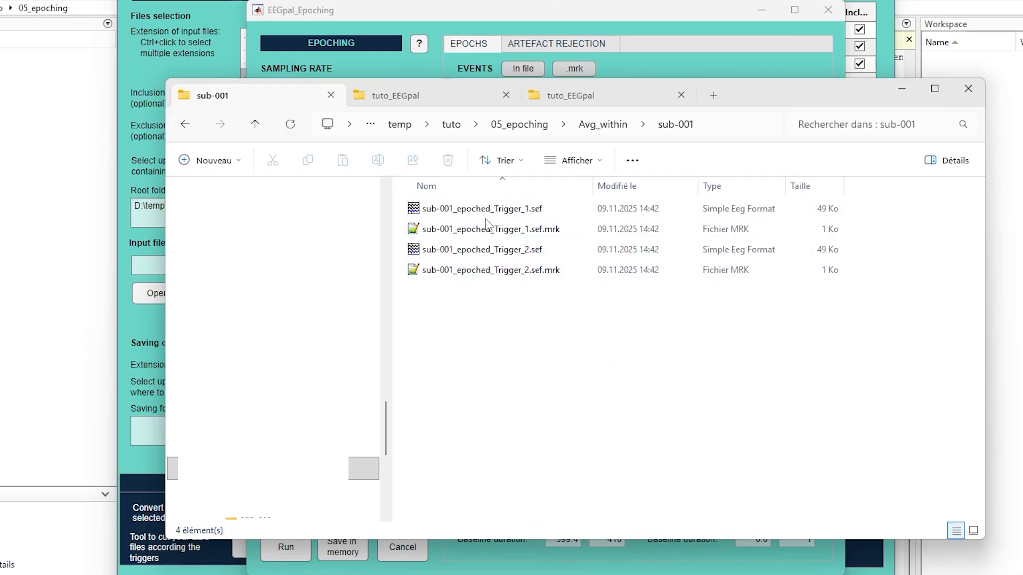
left_click(254, 125)
left_click(255, 125)
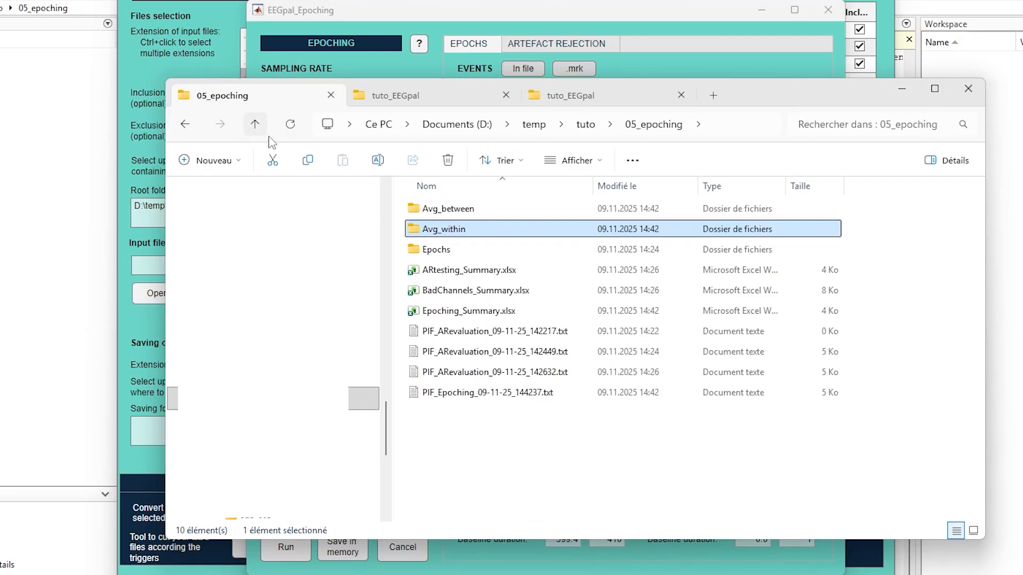
- Open the eeg folder of sub-001 inside Epochs to view the subject's epoch files
double_click(462, 250)
double_click(437, 209)
double_click(437, 209)
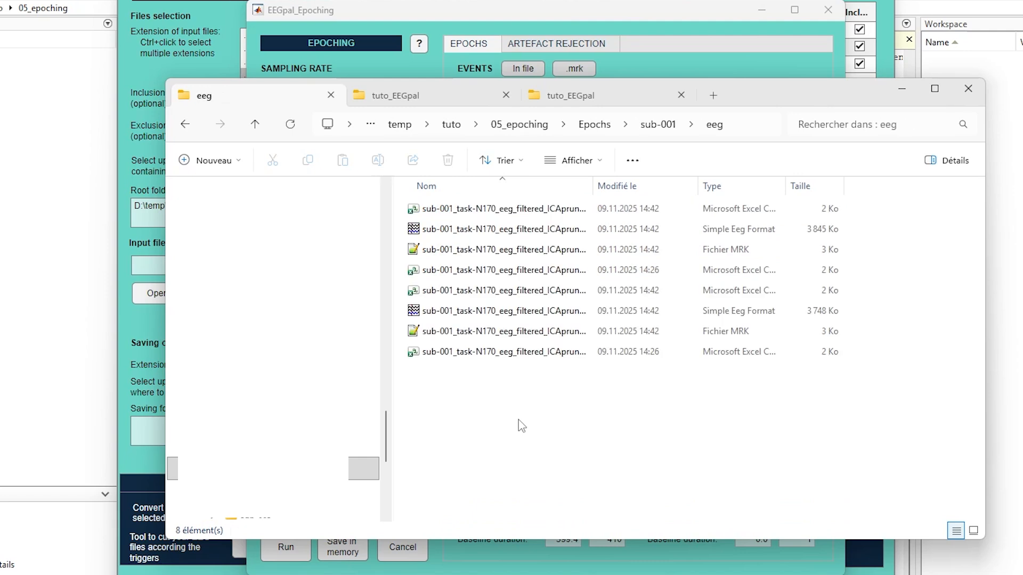